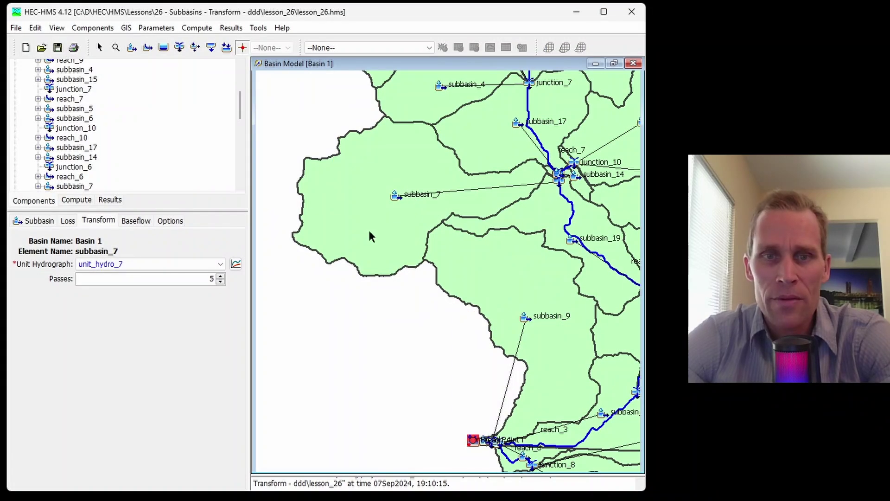
Select subbasin_7 on the map and set its Transform Method to Snyder Unit Hydrograph.
scroll(412, 214, "down", 3)
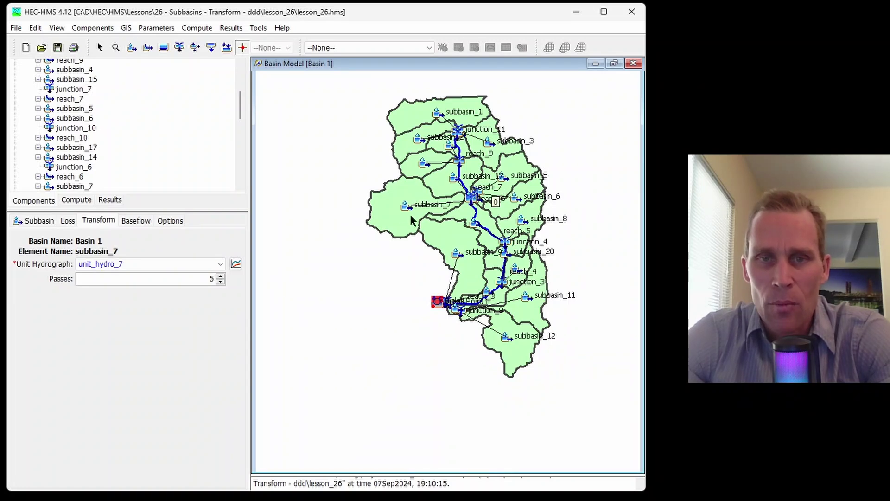
scroll(410, 218, "up", 1)
scroll(417, 195, "up", 1)
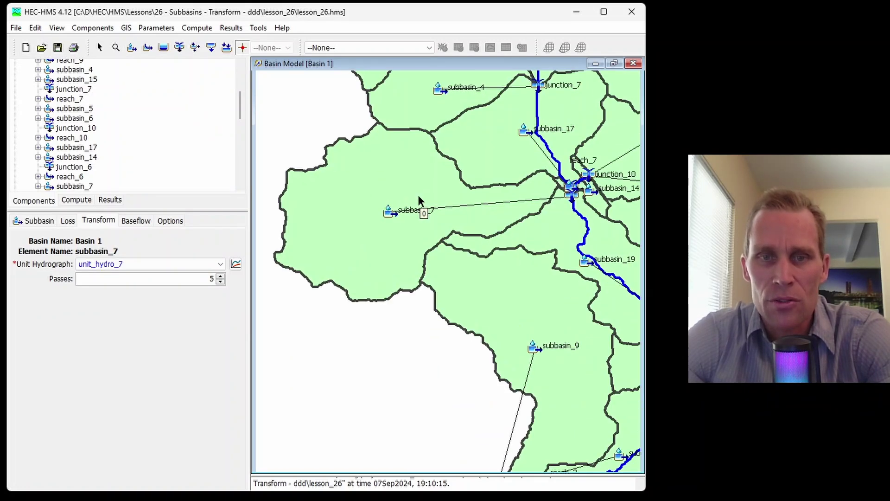
left_click_drag(409, 320, 424, 292)
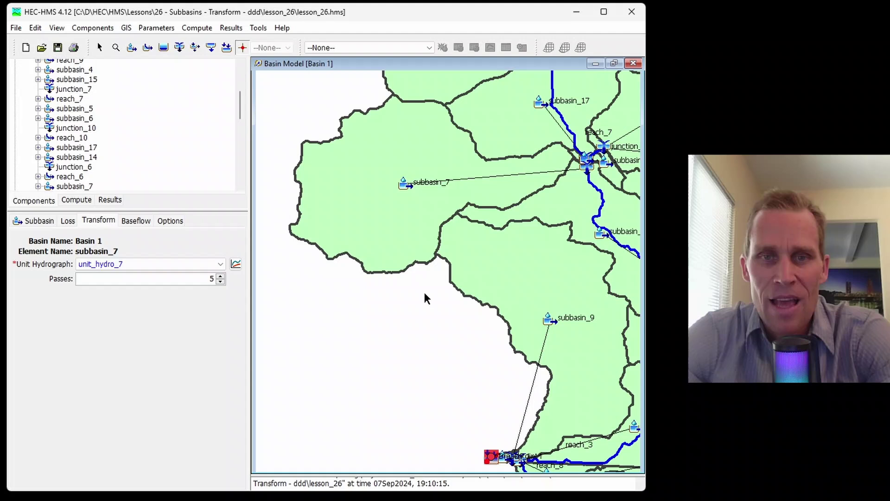
left_click(374, 156)
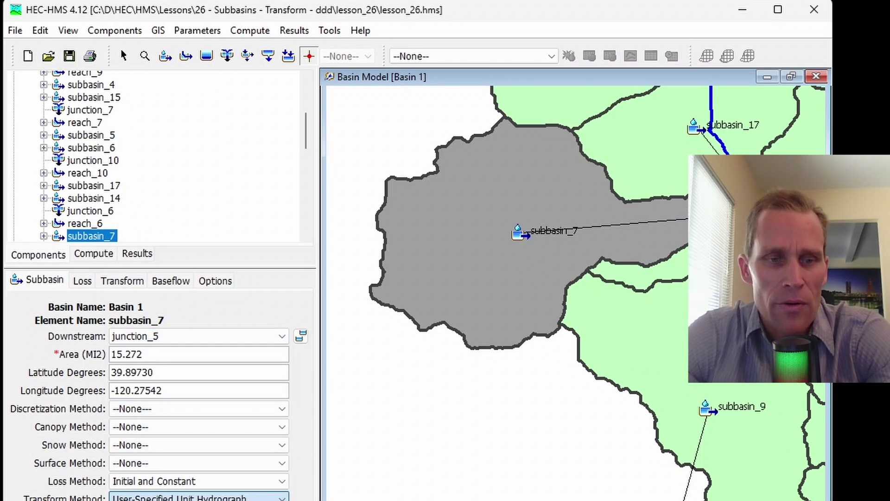
left_click(162, 497)
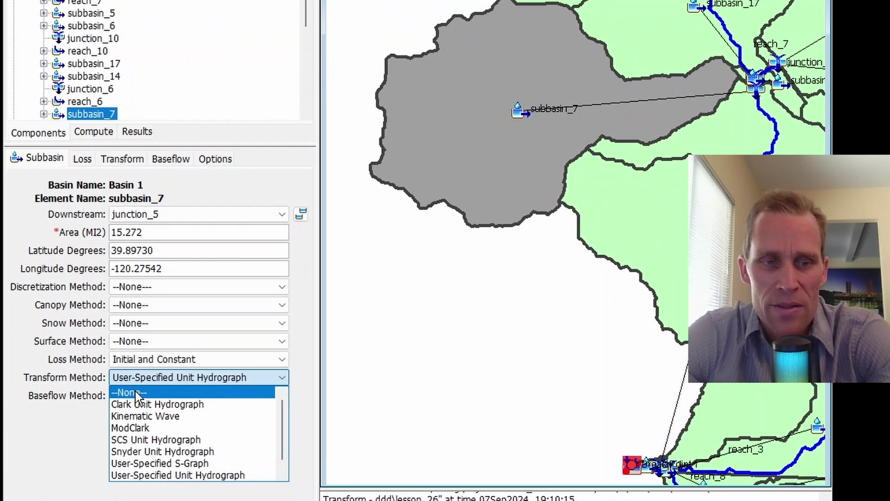
scroll(184, 407, "down", 1)
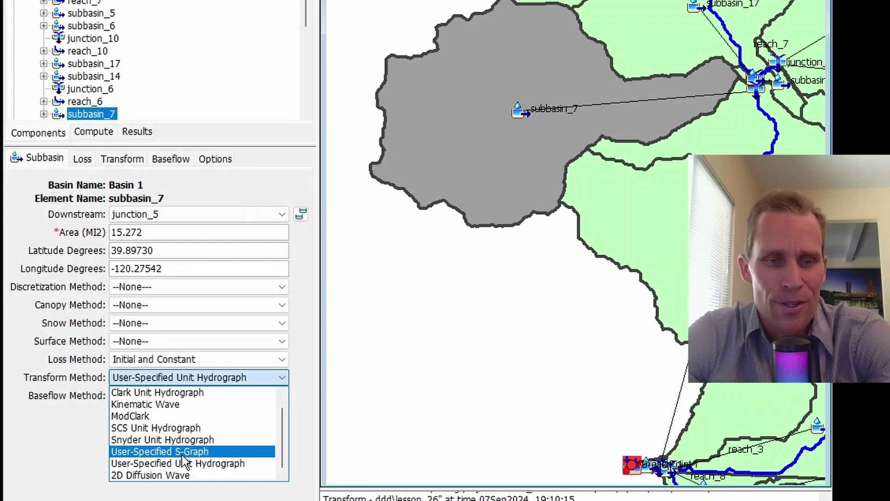
left_click(165, 439)
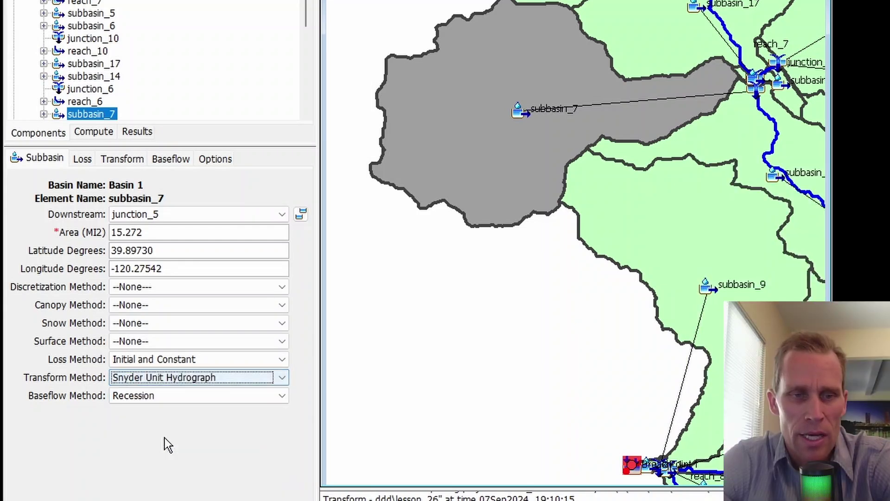
Show subbasin_7's Transform tab with the blank Standard lag and peaking coefficient.
left_click(125, 162)
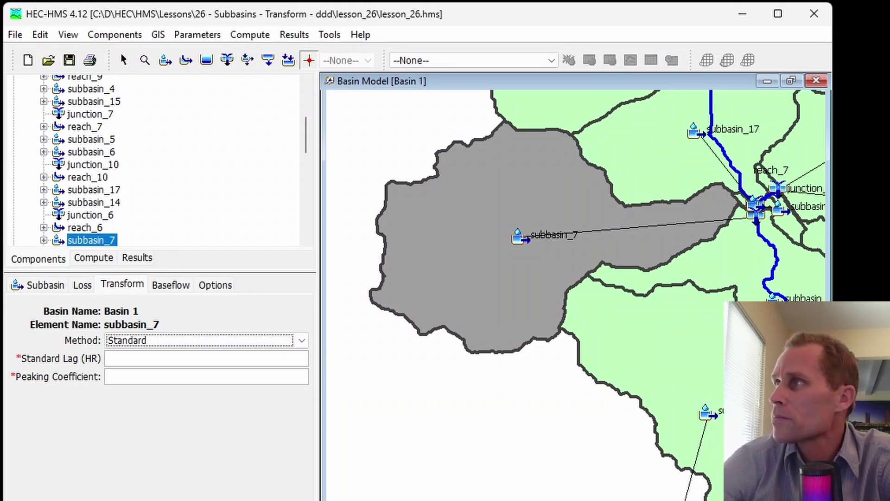
Switch to the manual's Snyder Unit Hydrograph Model page and scroll to tp = 5.5tr.
key("alt+Tab")
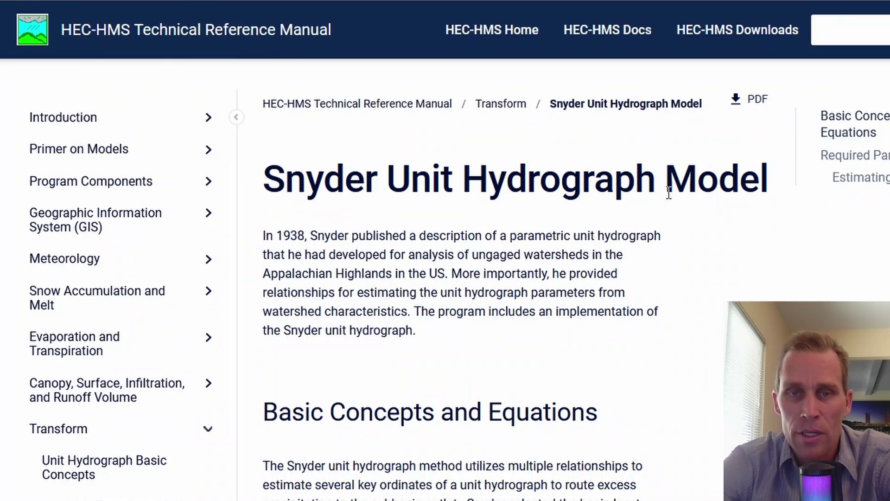
scroll(719, 223, "down", 3)
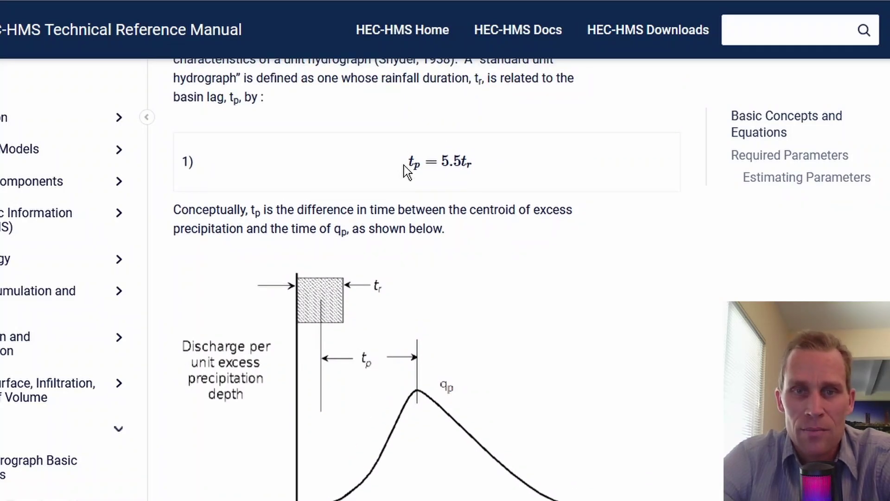
Read through the Snyder equations, marking tp = 5.5tr, t_pR and Equation 3's 640 term.
left_click_drag(407, 167, 464, 164)
left_click(478, 171)
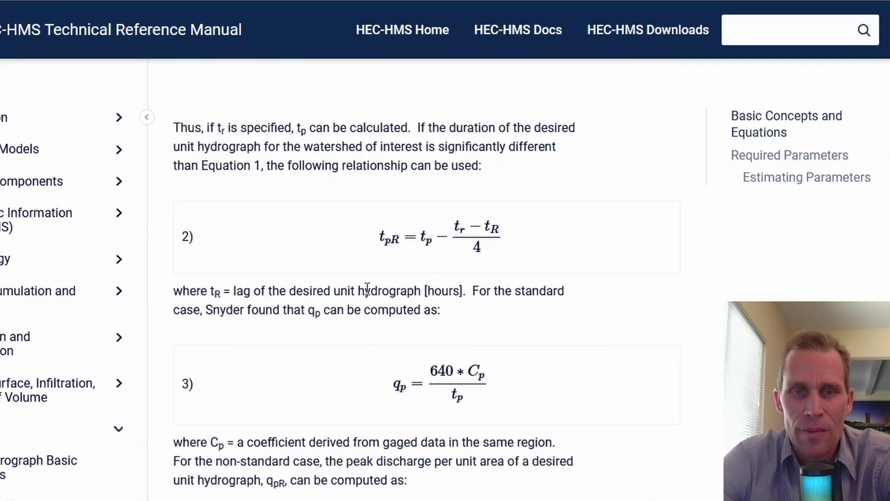
left_click(576, 223)
scroll(588, 253, "down", 4)
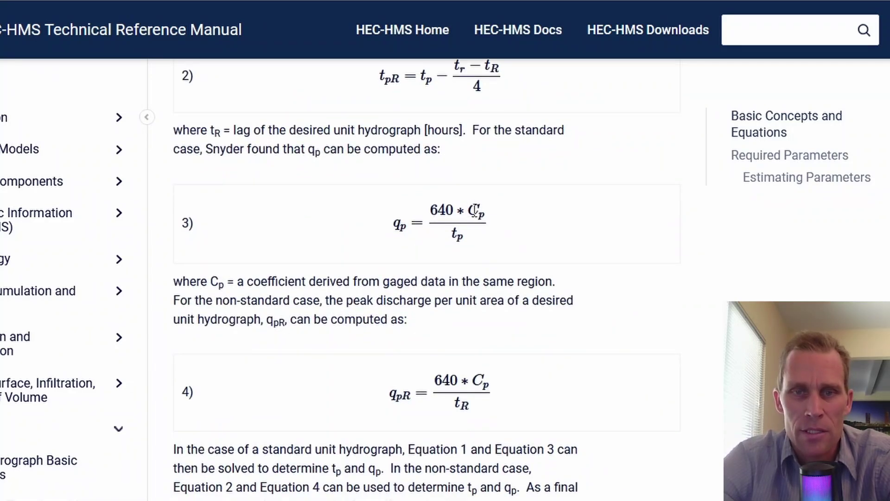
left_click_drag(473, 211, 497, 210)
left_click(497, 211)
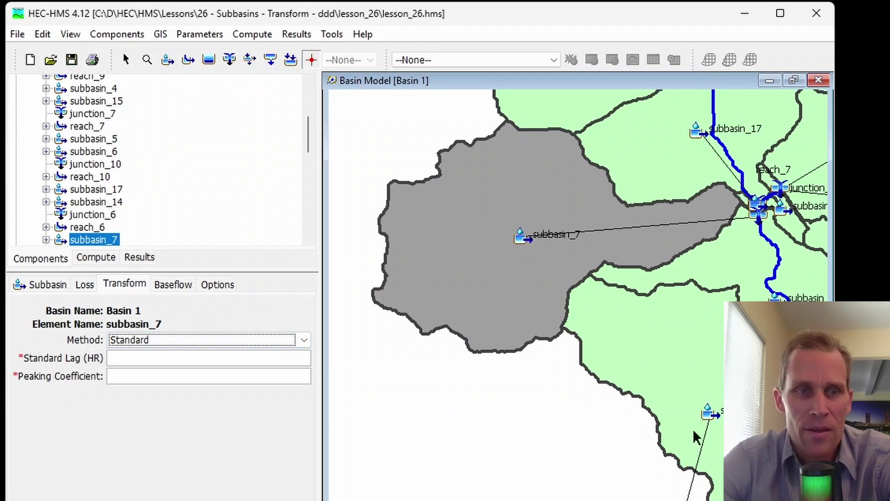
Keep the Standard Snyder method and enter a standard lag of 1.9 hours.
left_click(158, 342)
left_click(158, 343)
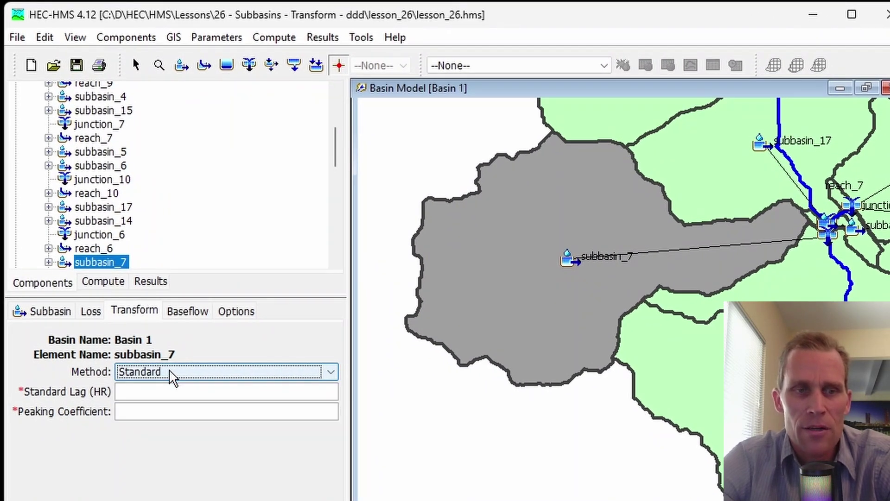
left_click(151, 393)
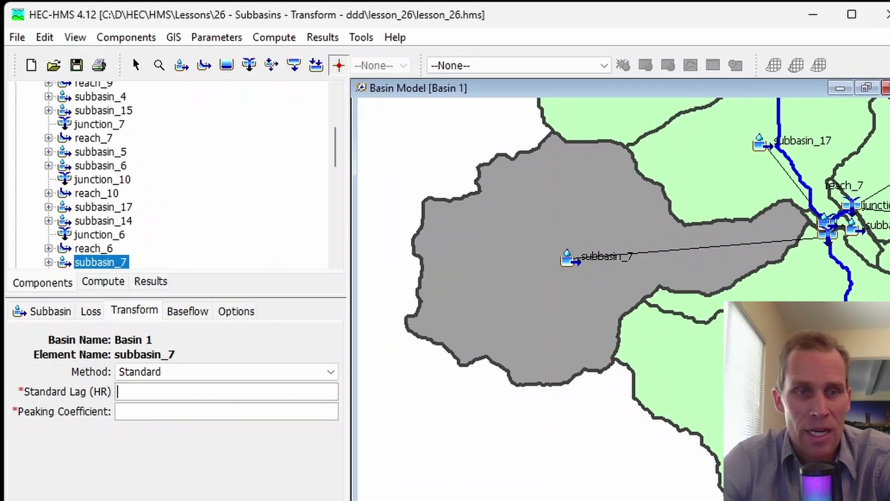
type("1.9")
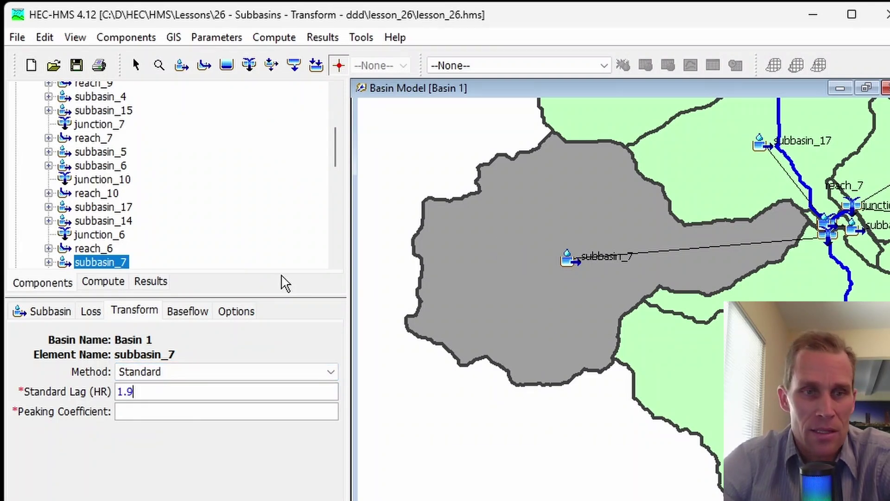
Set the peaking coefficient to 0.5, correcting earlier entries of 0.4, 0.8 and 0.9.
left_click(153, 410)
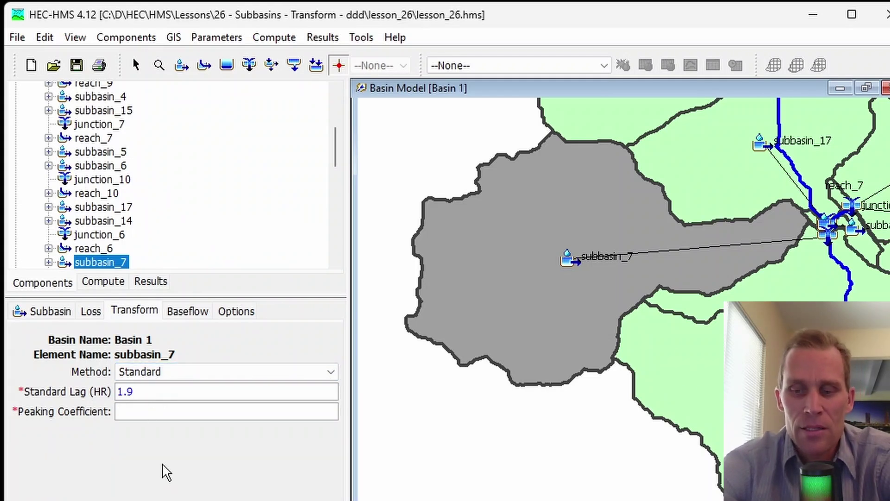
type("0.4")
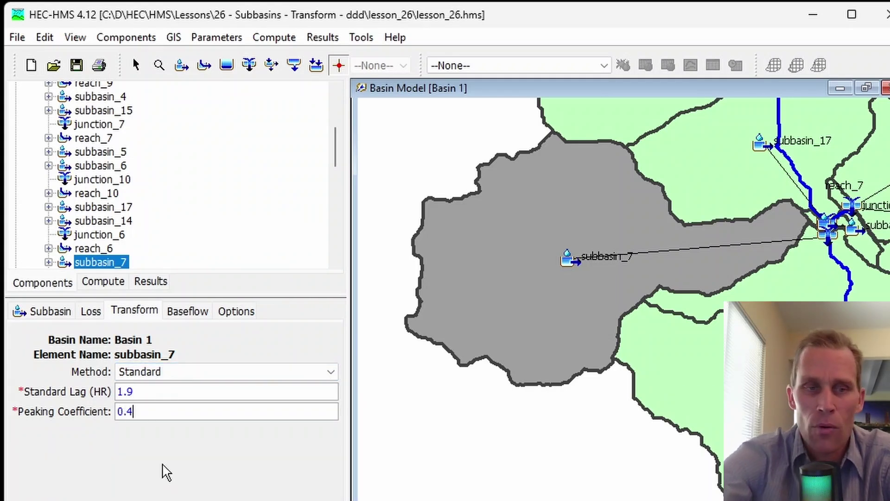
key("BackSpace")
type("8")
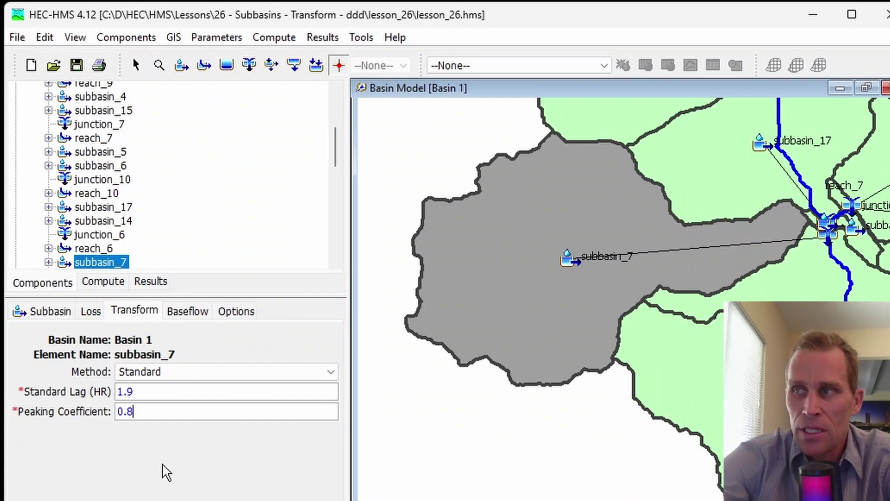
key("shift+Left")
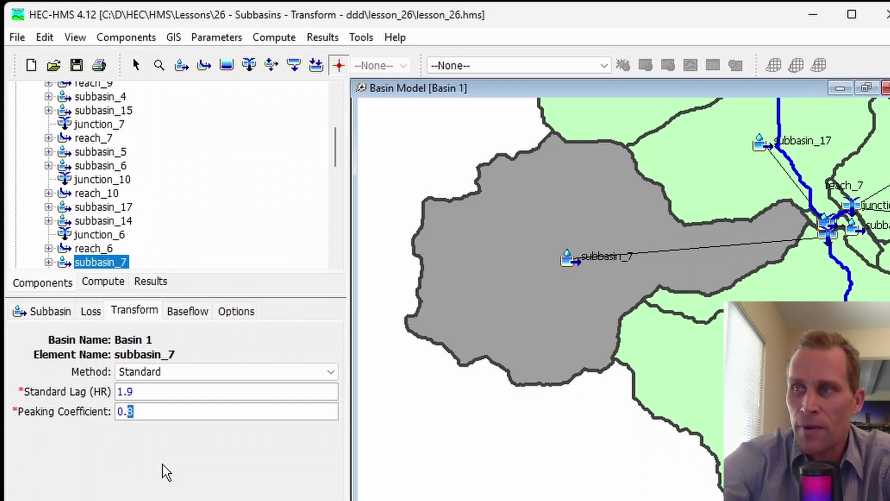
type("9")
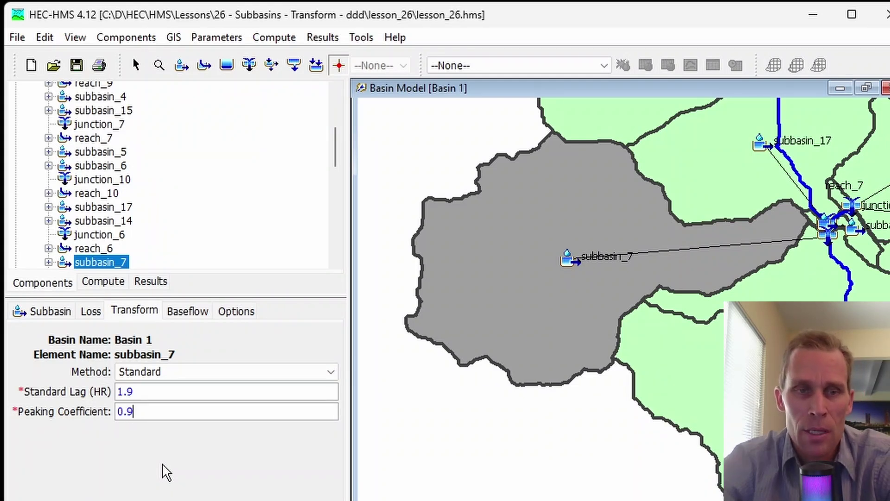
key("shift+Left")
type("5")
key("Tab")
Switch the Snyder method to Ft Worth District with length 0.85 and centroid length 0.6.
left_click(180, 378)
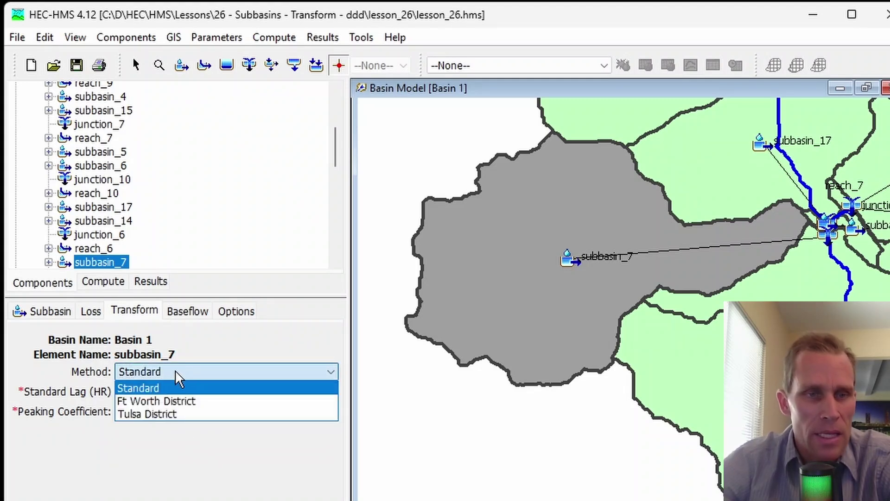
left_click(186, 402)
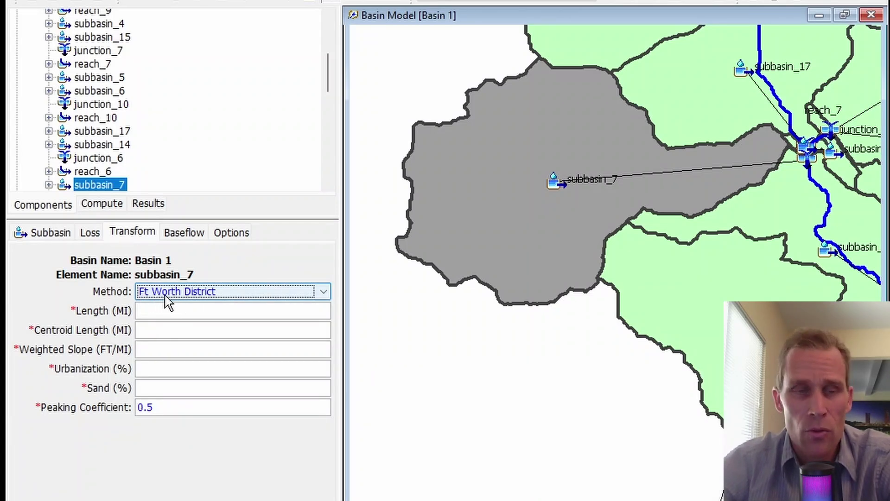
left_click(148, 312)
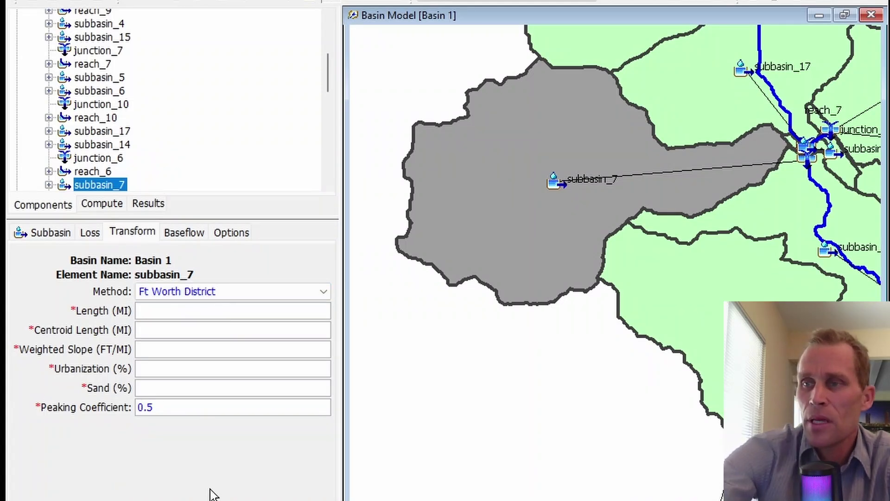
type("0.8")
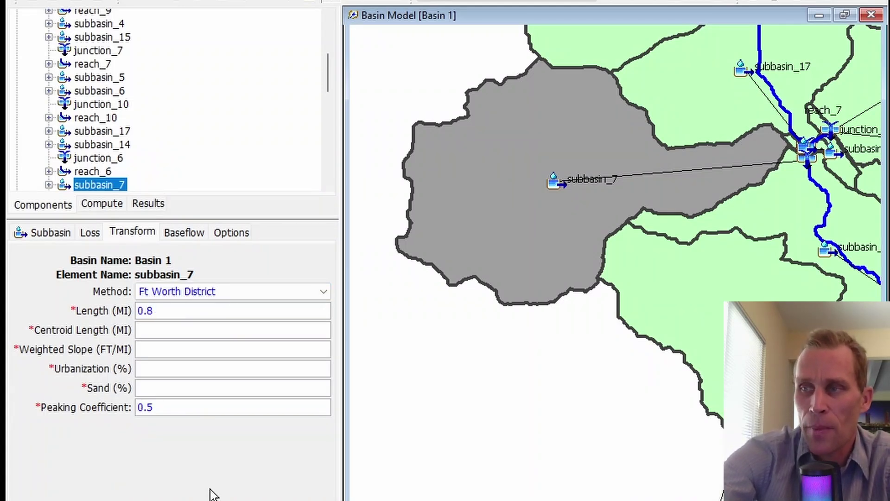
type("5")
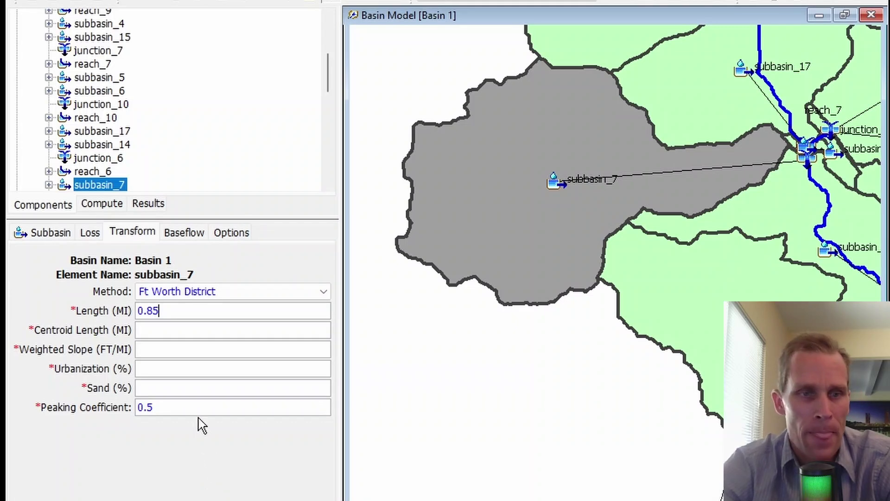
left_click(168, 330)
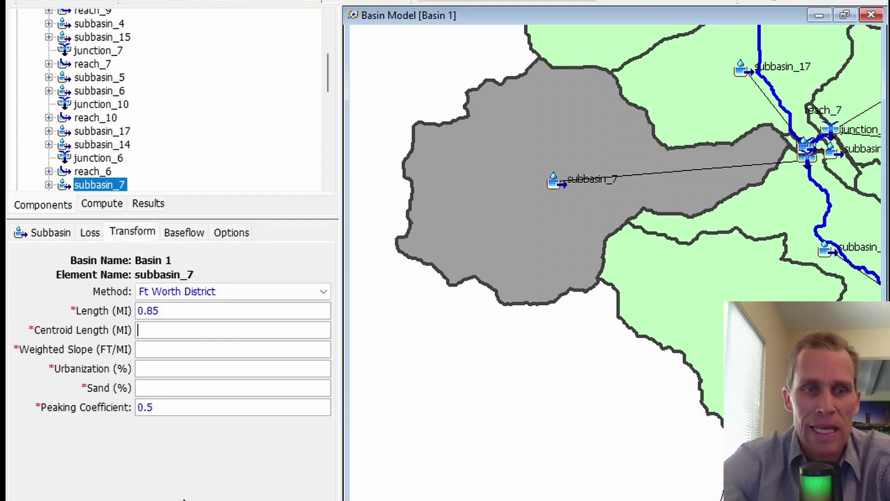
type("0.6")
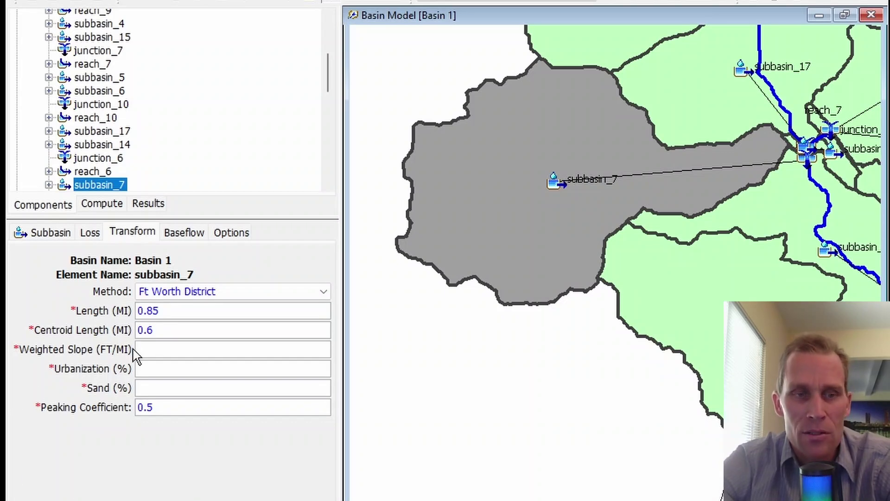
Enter weighted slope 13.5, urbanization 15% and sand 34%, then select the 0.5 peaking coefficient.
left_click(151, 348)
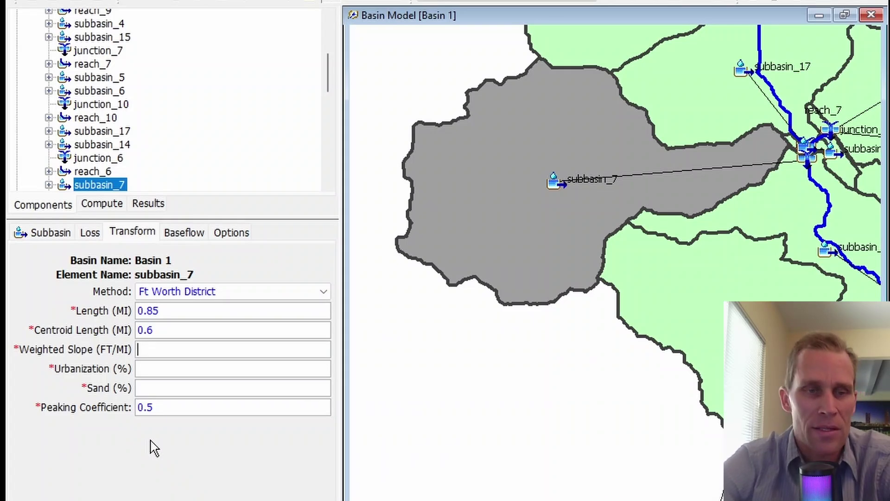
type("13.5")
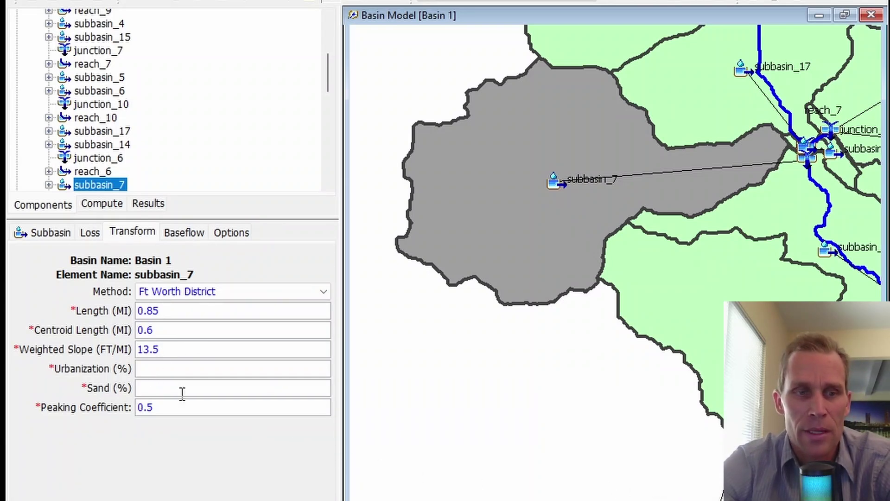
left_click(178, 368)
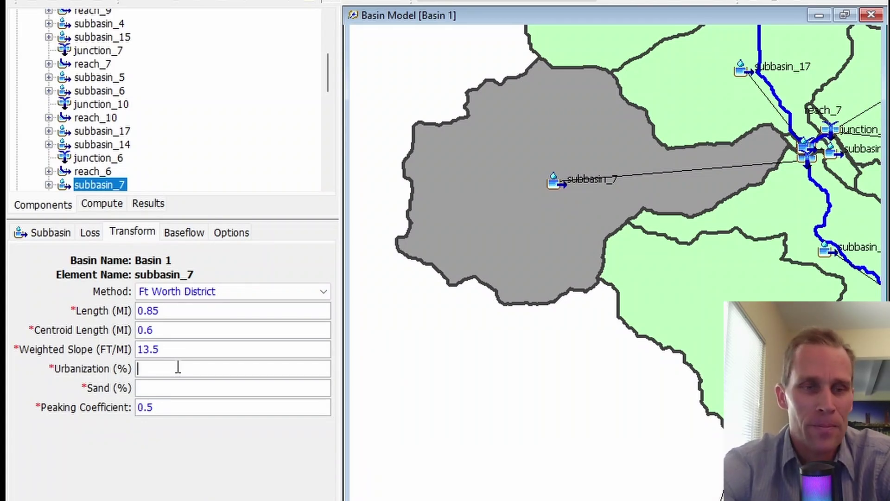
type("15")
left_click(163, 387)
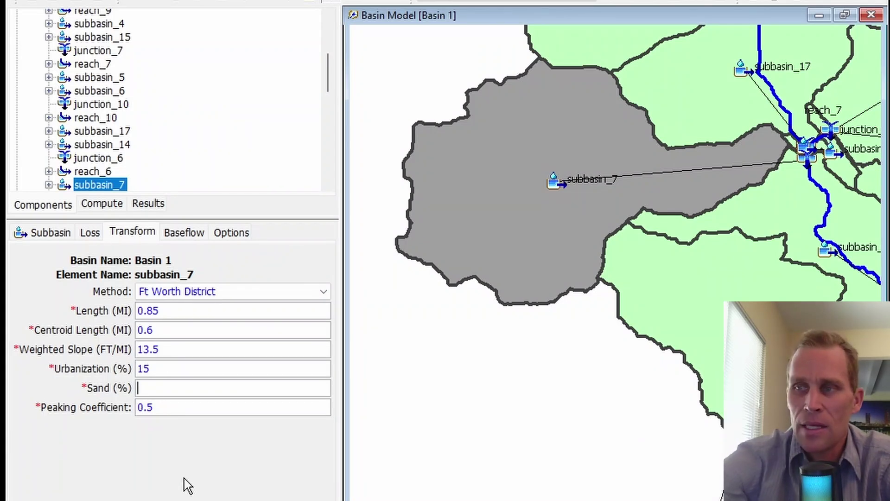
type("34")
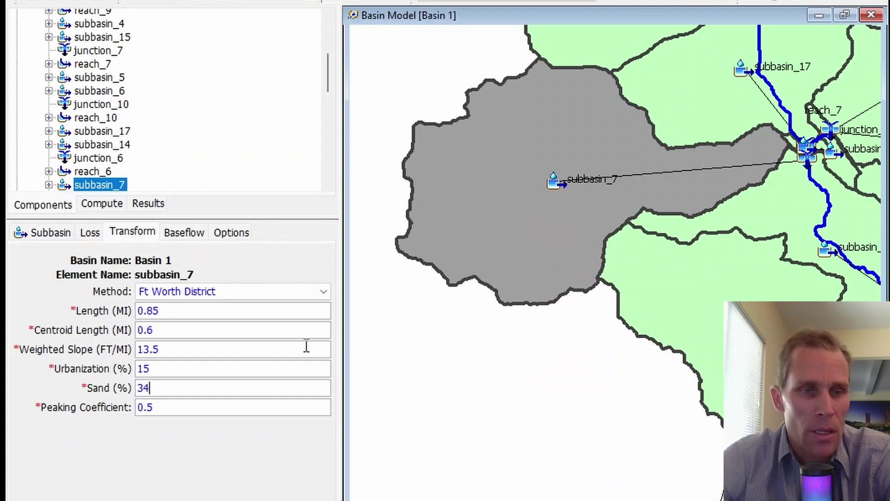
left_click(183, 407)
left_click_drag(183, 407, 112, 391)
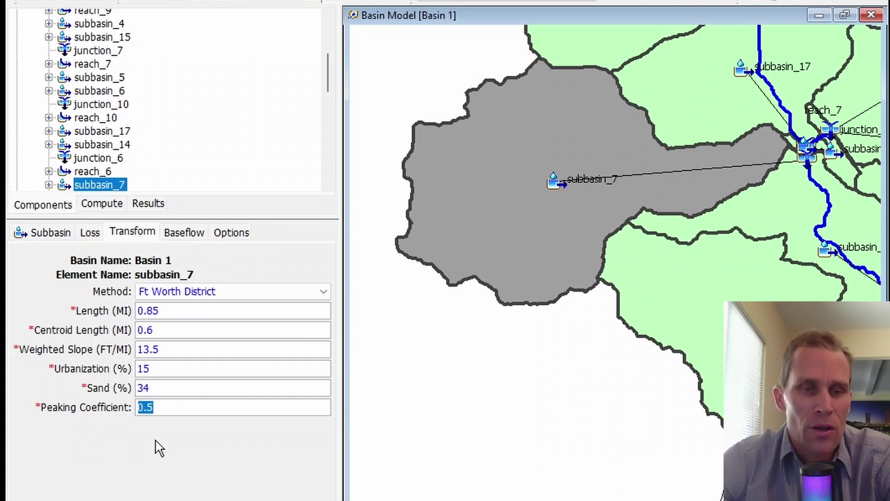
Change the Snyder method variant to Tulsa District, leaving Length empty.
left_click(204, 296)
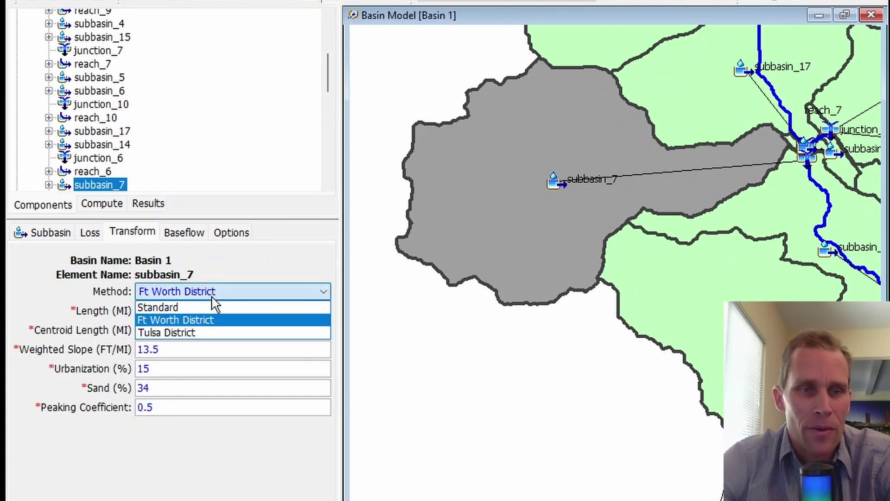
left_click(206, 306)
left_click(205, 297)
left_click(189, 330)
left_click(168, 309)
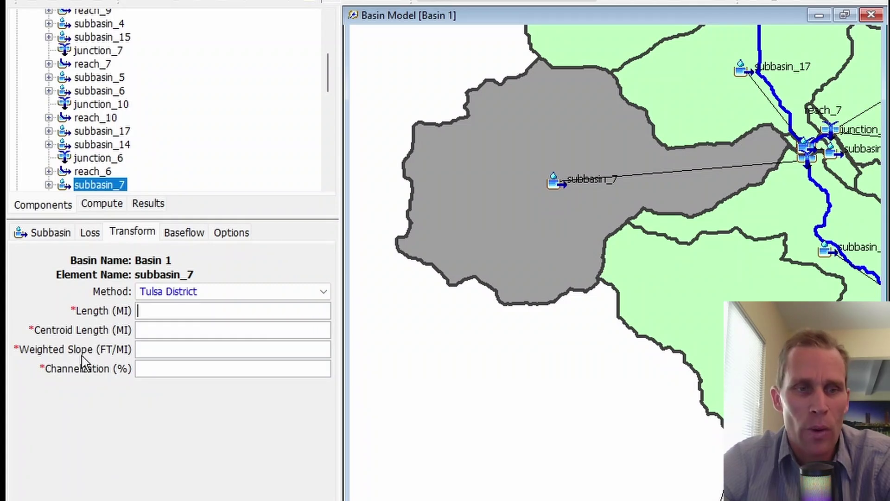
left_click(178, 297)
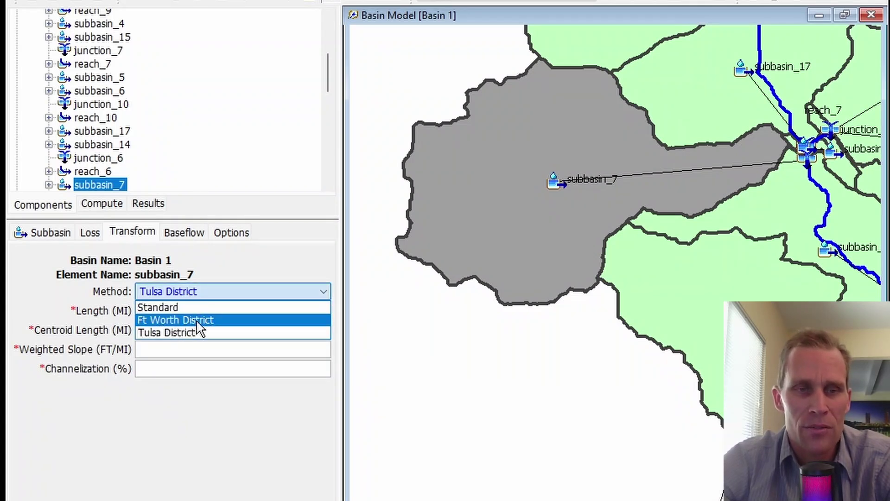
left_click(215, 343)
left_click(187, 370)
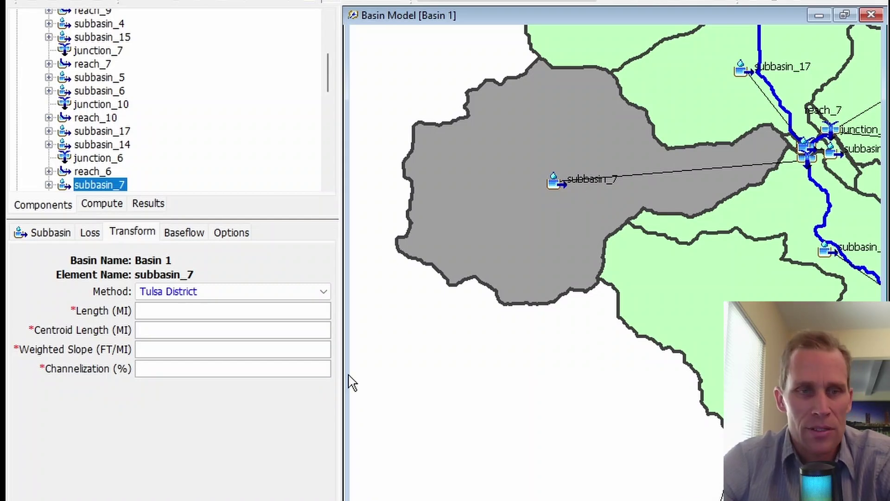
Try Ft Worth District again, then return to Tulsa District with Channelization blank.
left_click(190, 292)
left_click(188, 317)
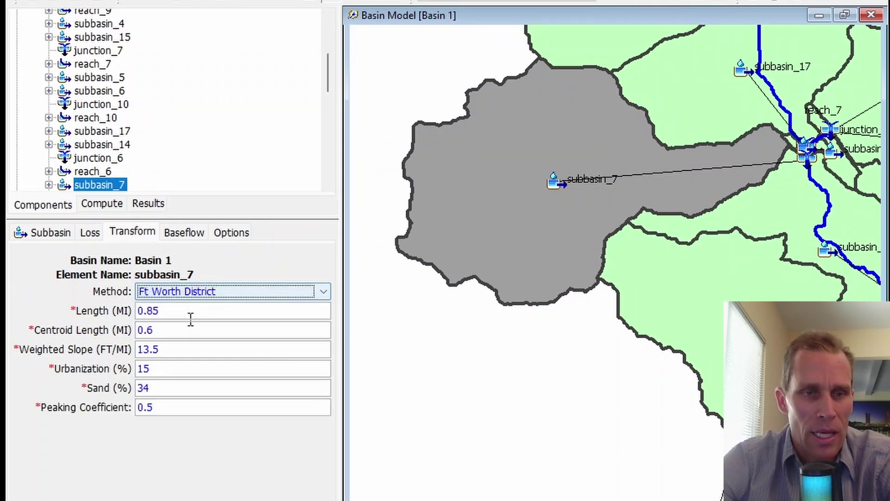
left_click(189, 292)
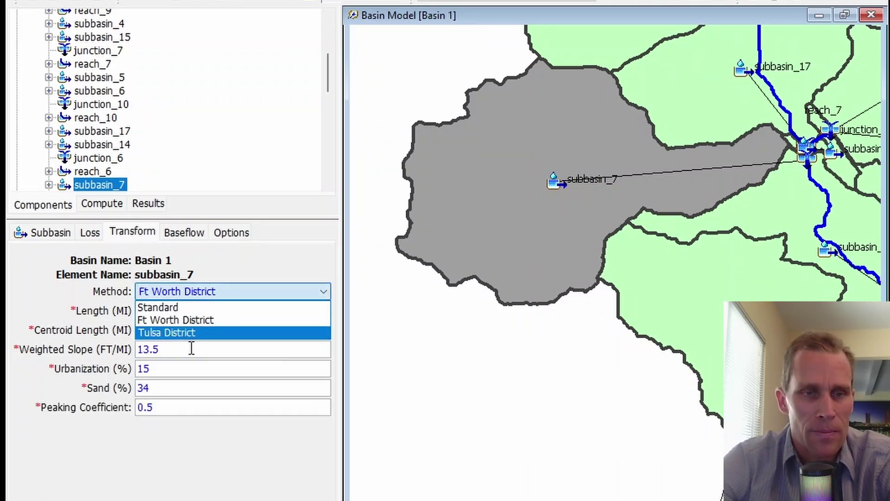
left_click(190, 333)
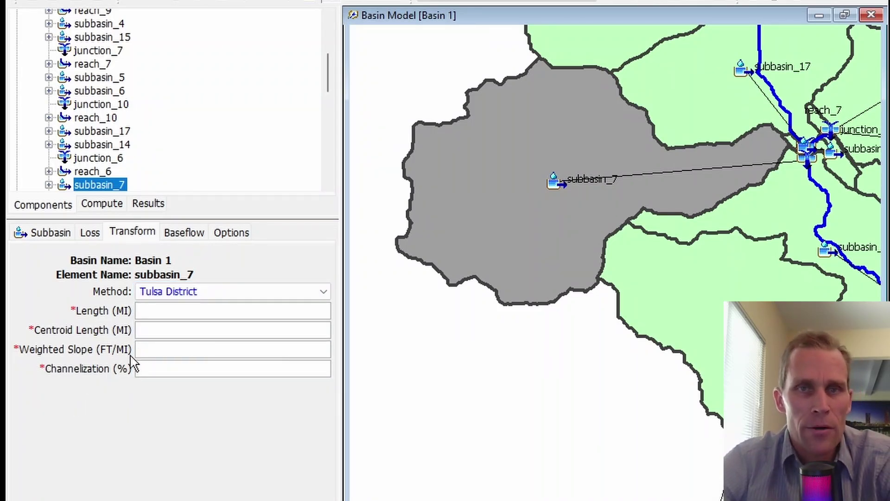
left_click(169, 368)
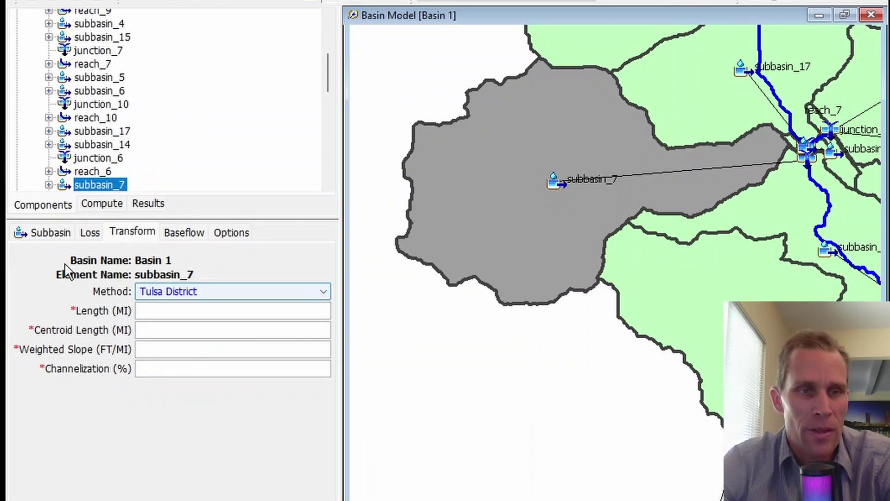
Set subbasin_7's transform to SCS Unit Hydrograph and enter a 50-minute lag time.
left_click(48, 233)
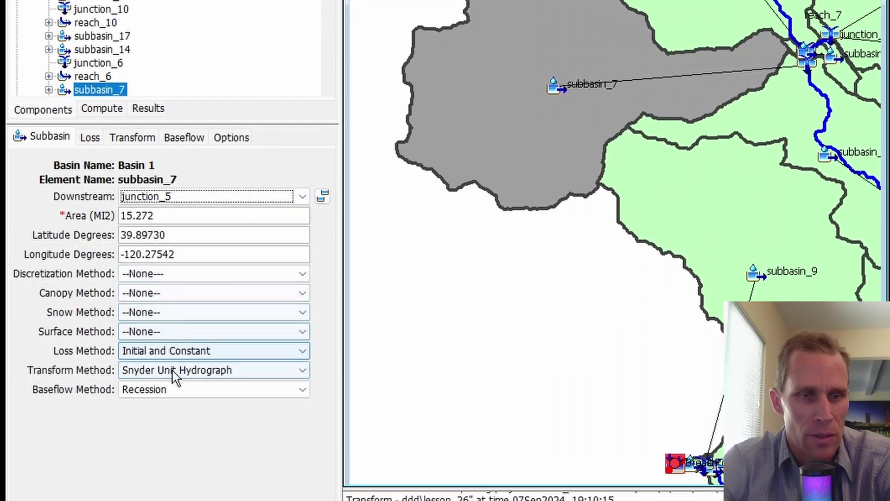
left_click(176, 435)
left_click(179, 489)
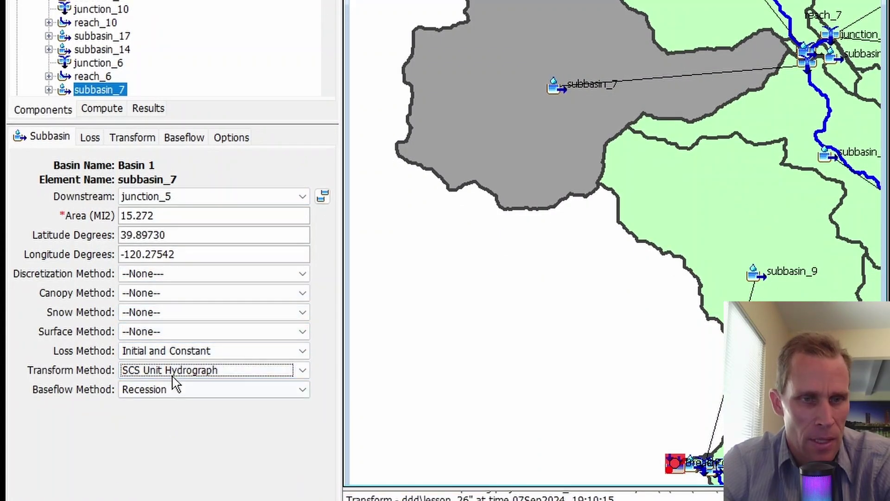
left_click(139, 138)
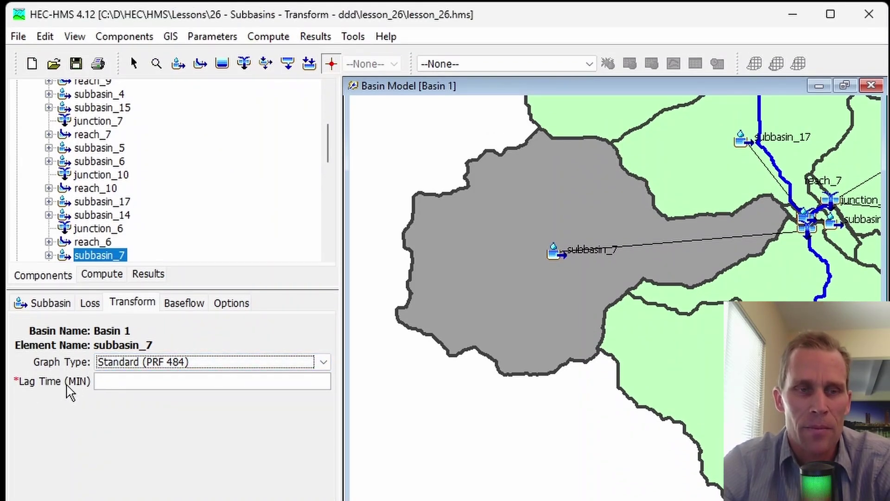
left_click(132, 381)
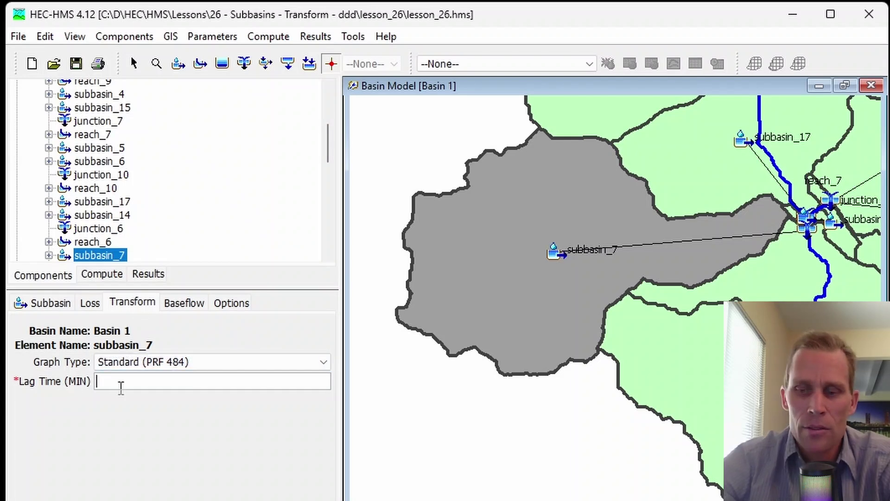
type("50")
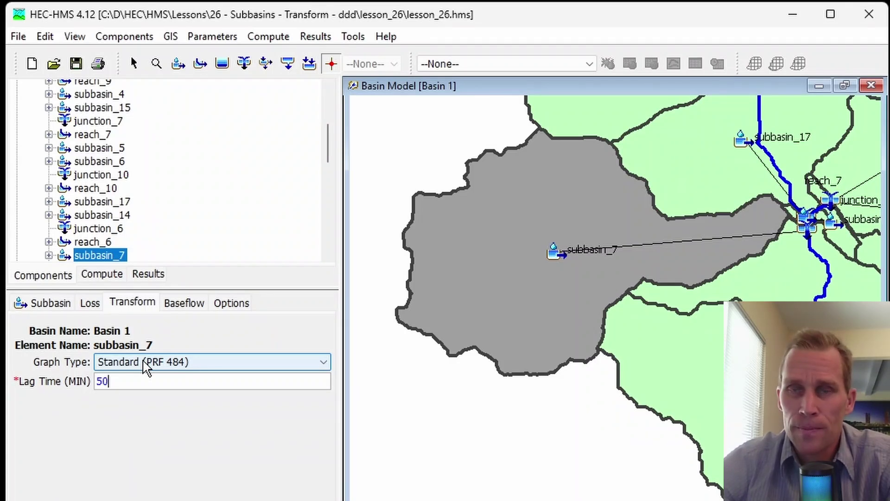
left_click(146, 368)
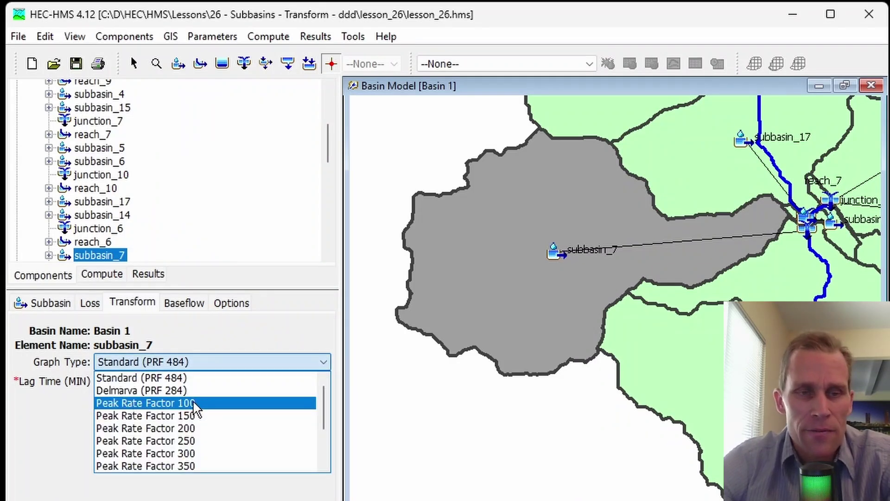
scroll(200, 436, "down", 3)
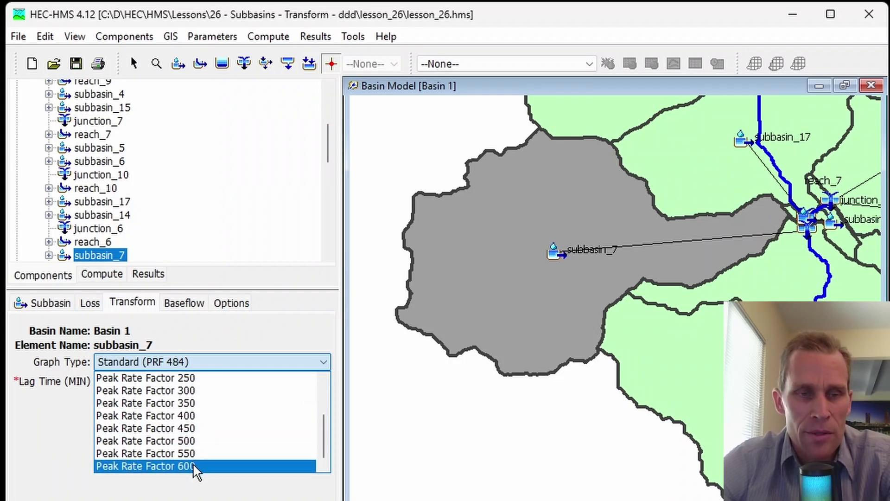
scroll(200, 419, "up", 2)
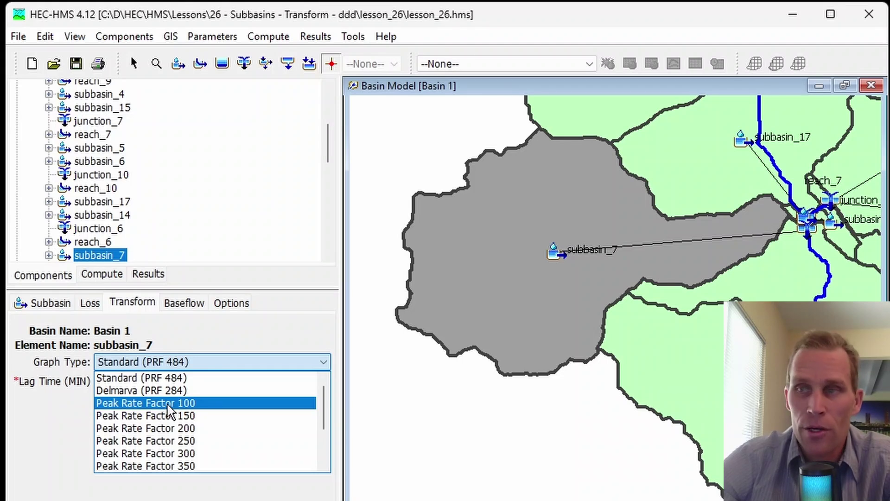
scroll(166, 456, "down", 1)
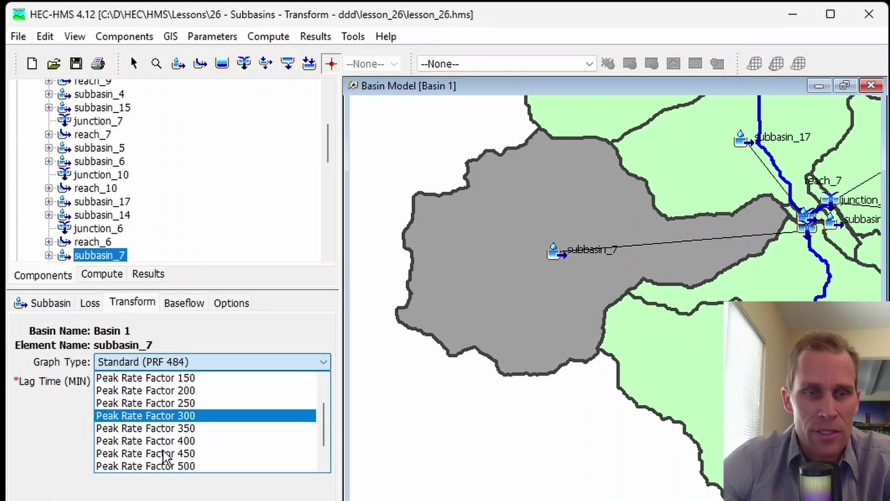
scroll(179, 473, "down", 2)
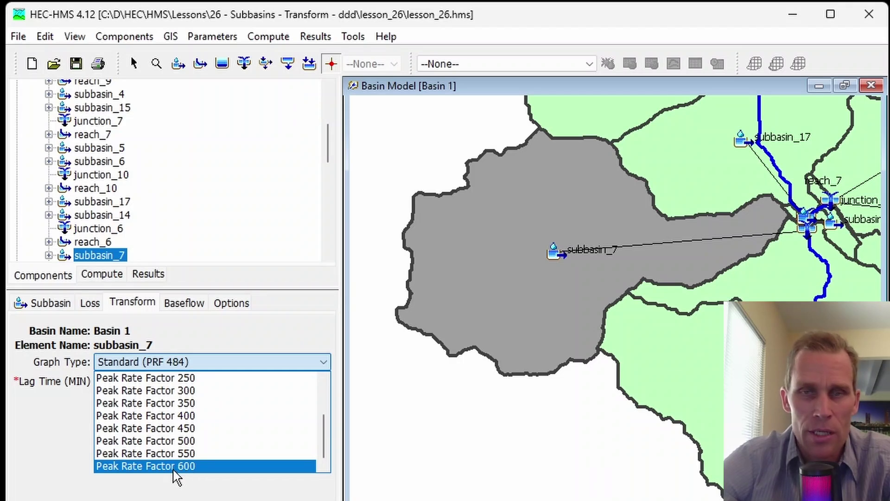
scroll(158, 431, "up", 2)
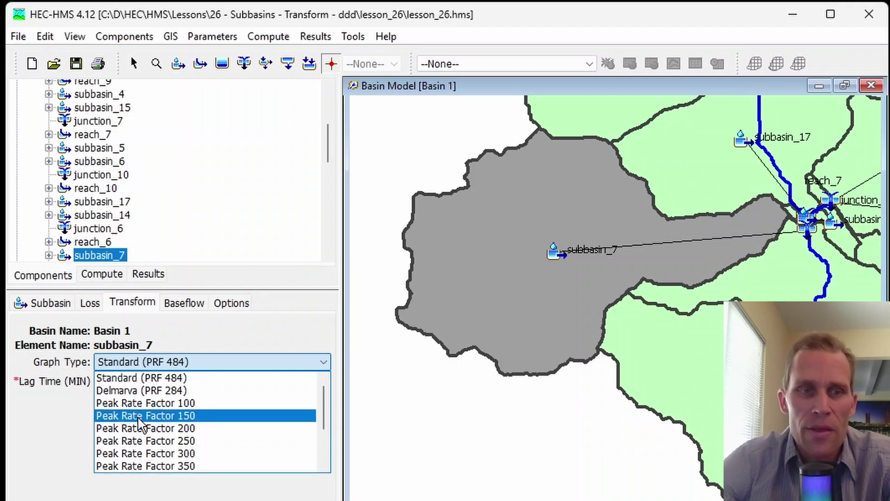
left_click(139, 378)
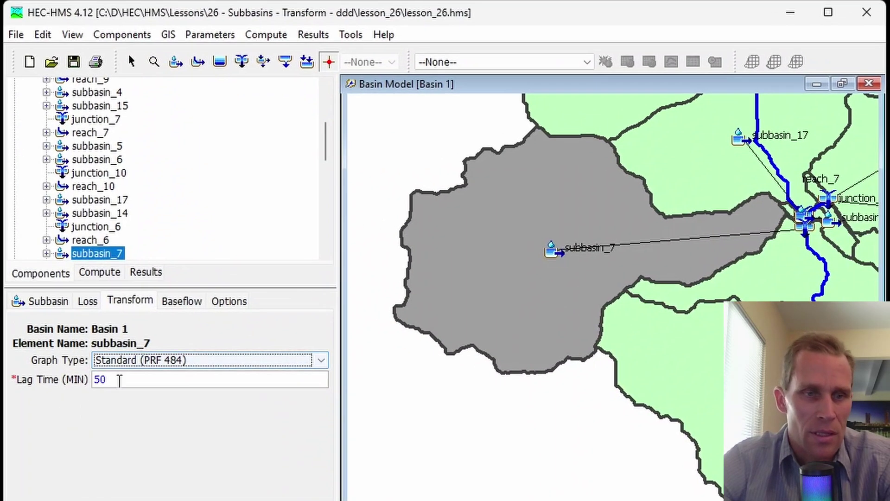
Switch subbasin_7's transform to User-Specified Unit Hydrograph and view its unit hydrograph and passes fields.
double_click(116, 379)
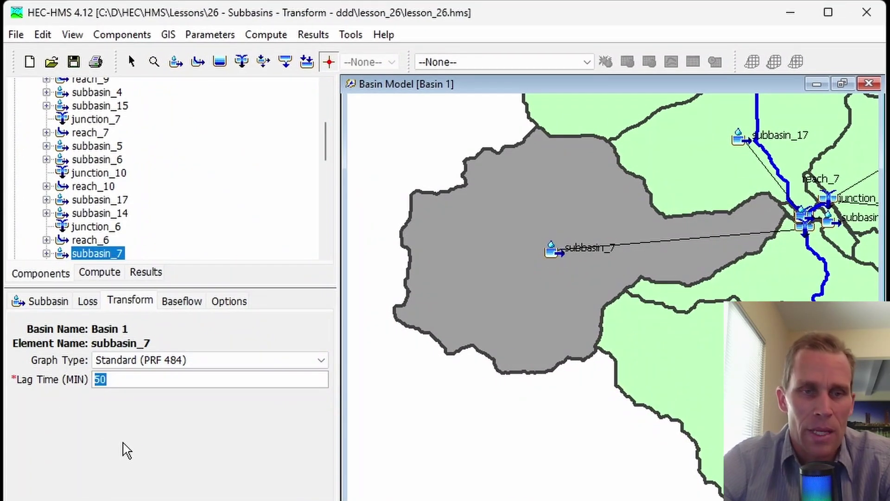
left_click(53, 301)
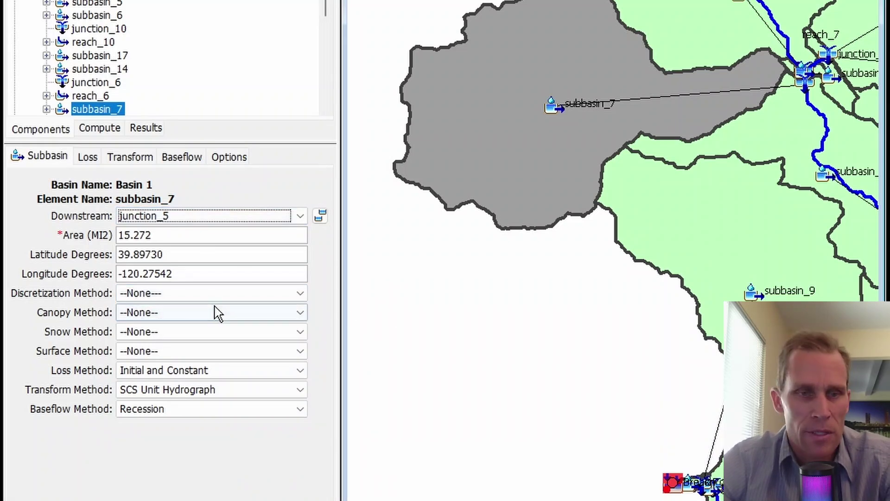
left_click(19, 156)
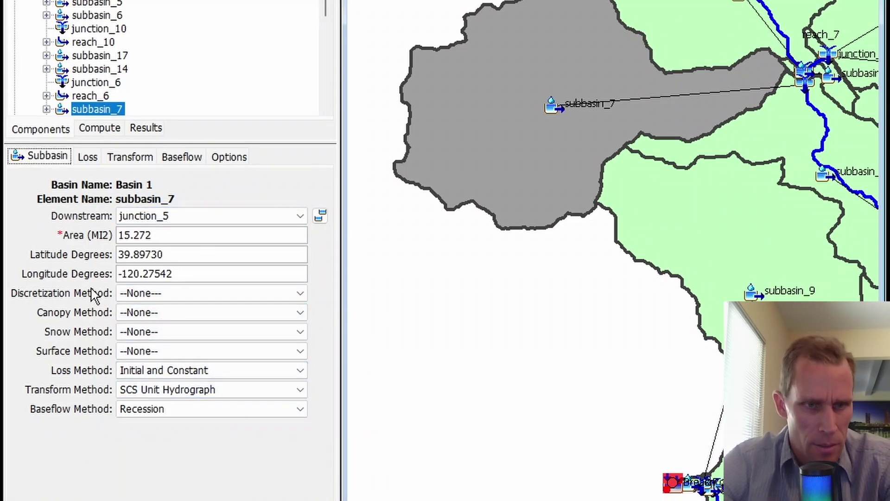
left_click(176, 394)
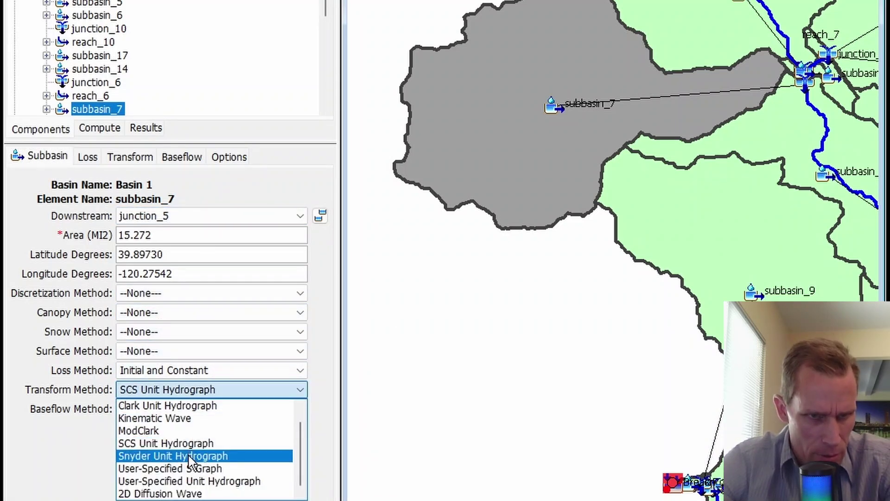
left_click(183, 482)
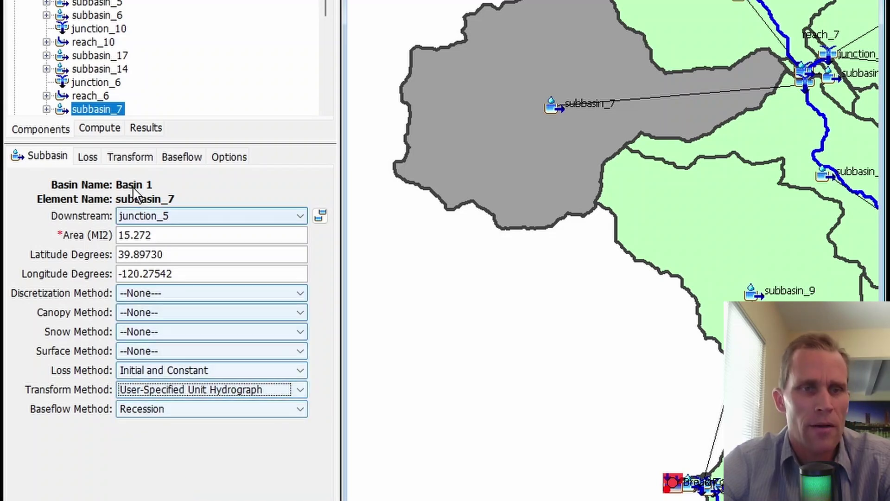
left_click(130, 160)
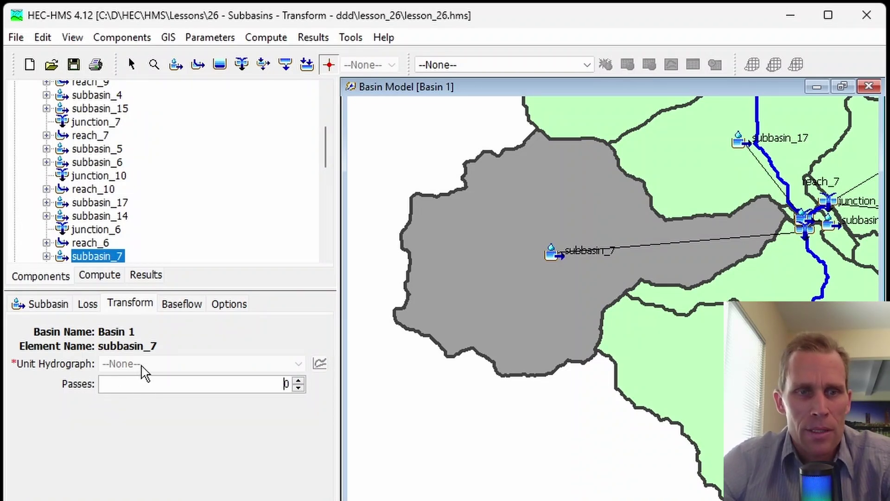
Create a Unit Hydrograph Curves paired data set named unit_hydro_7 and close the Paired Data Manager.
left_click(131, 41)
left_click(153, 179)
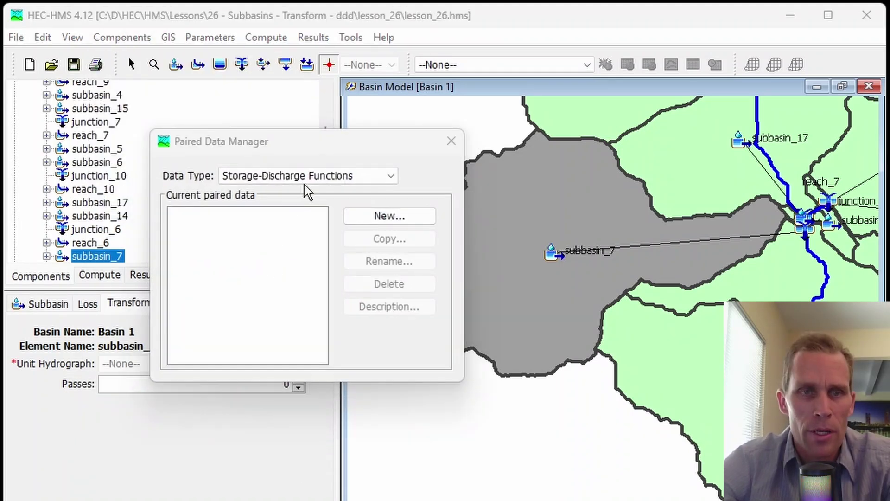
left_click(304, 180)
left_click(298, 239)
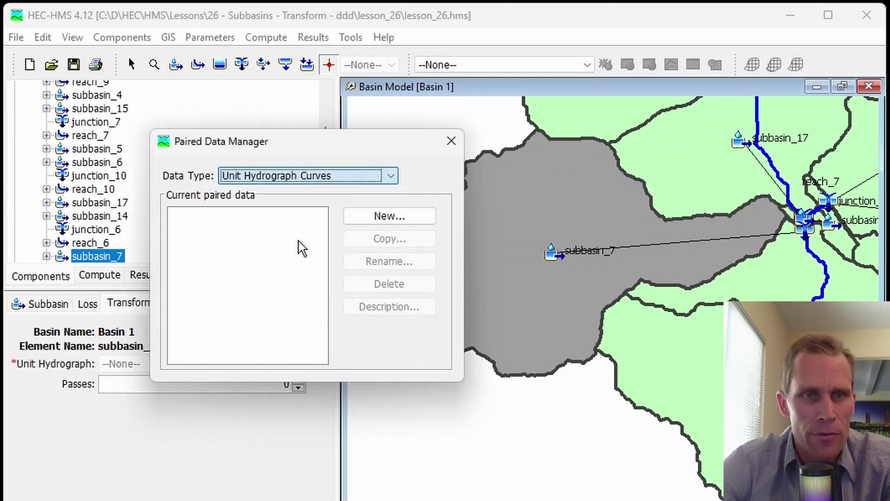
left_click(377, 218)
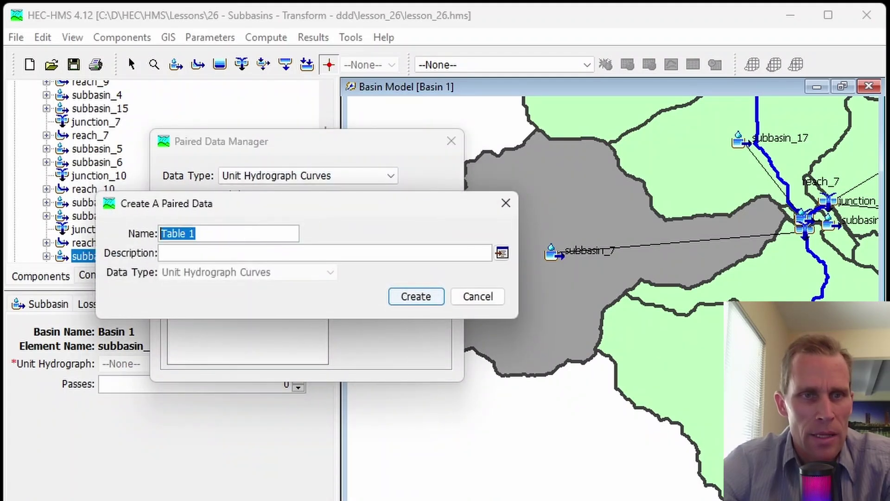
type("unit_hydro_7")
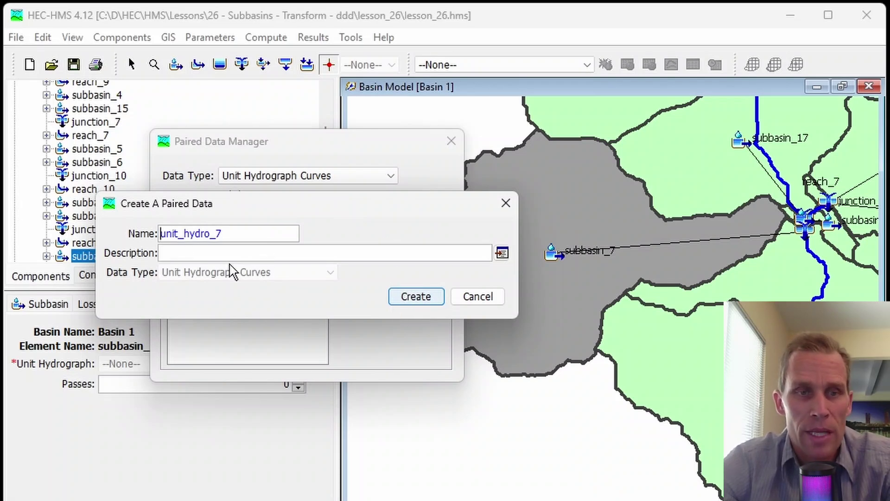
left_click(415, 297)
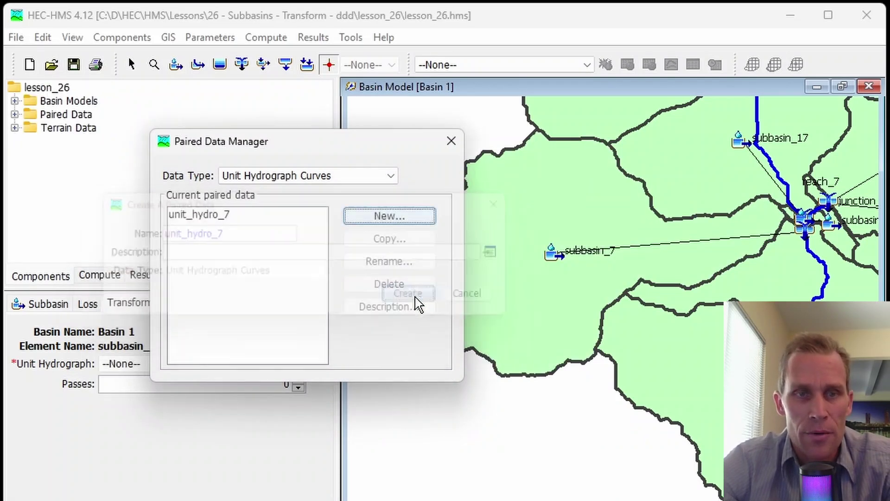
left_click(451, 141)
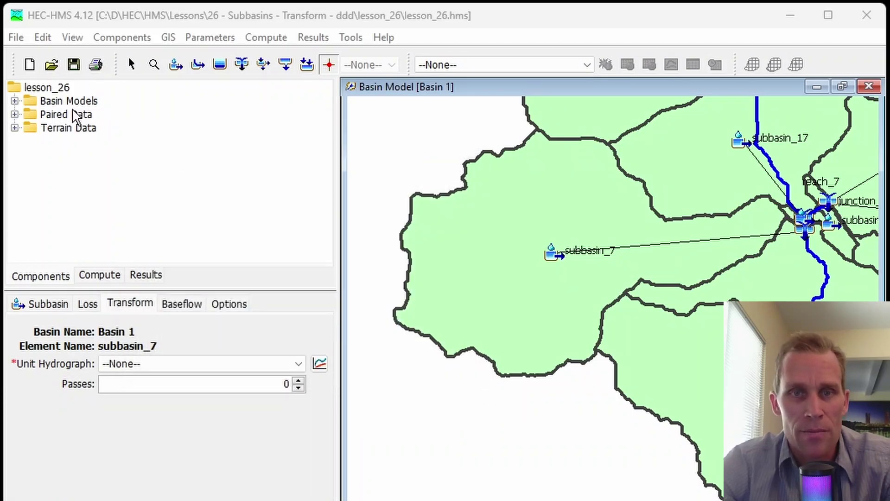
Open unit_hydro_7 under Paired Data > Unit Hydrograph Curves.
left_click(47, 115)
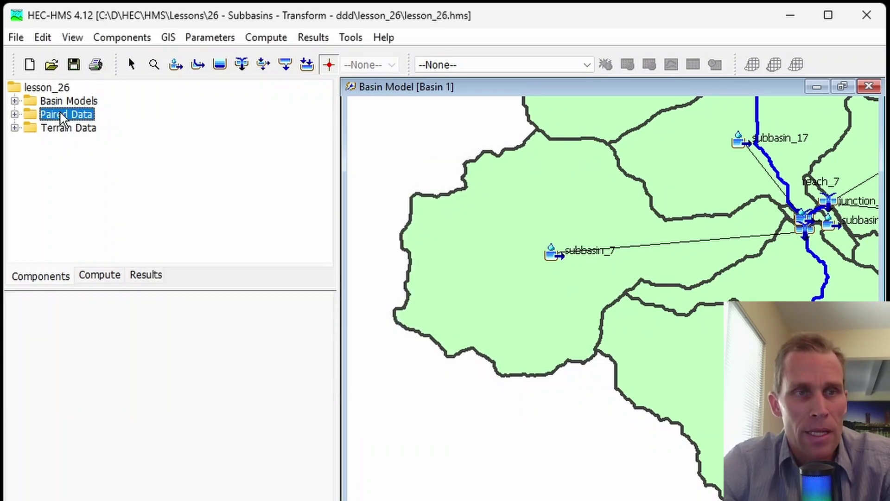
left_click(15, 114)
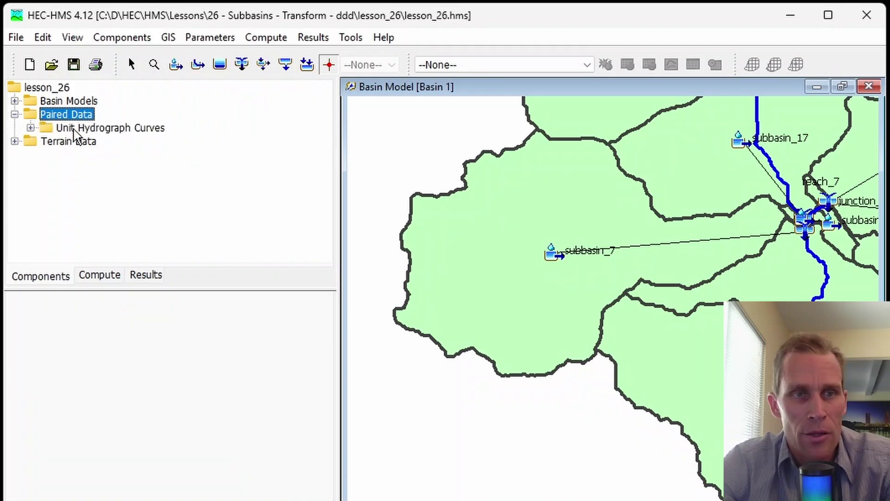
left_click(74, 129)
left_click(31, 128)
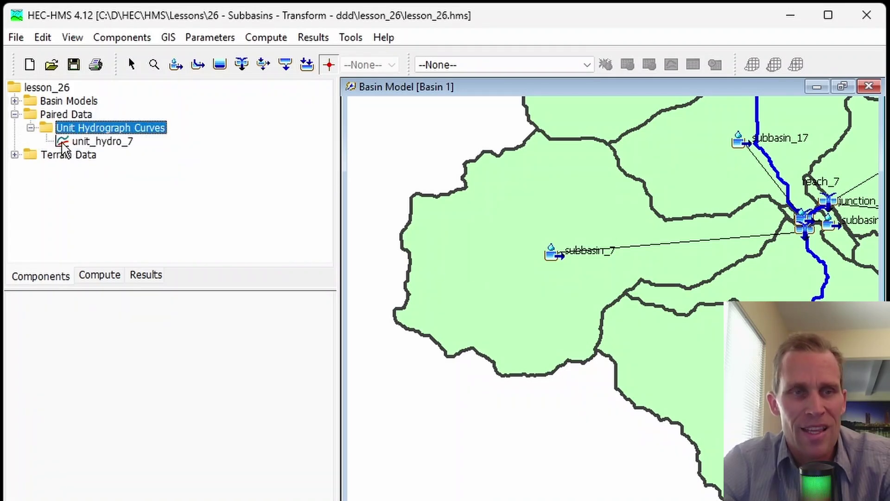
left_click(107, 143)
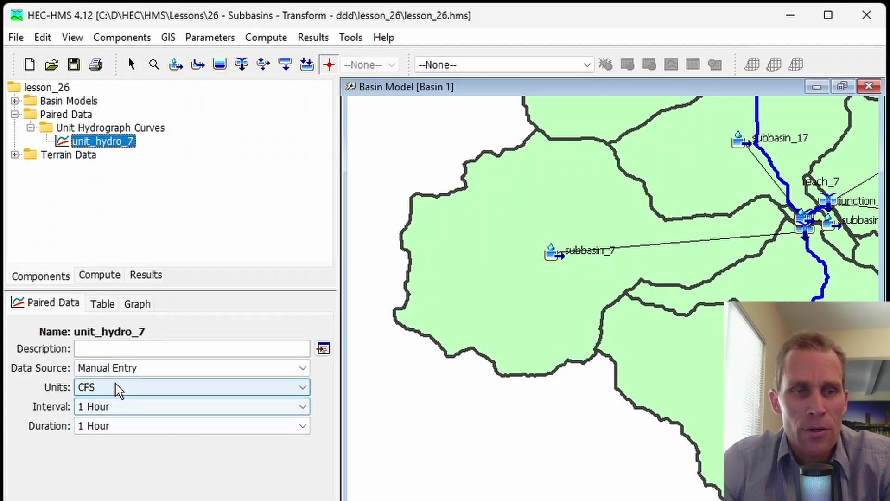
Keep Manual Entry as the data source and view the empty time–discharge table.
left_click(153, 369)
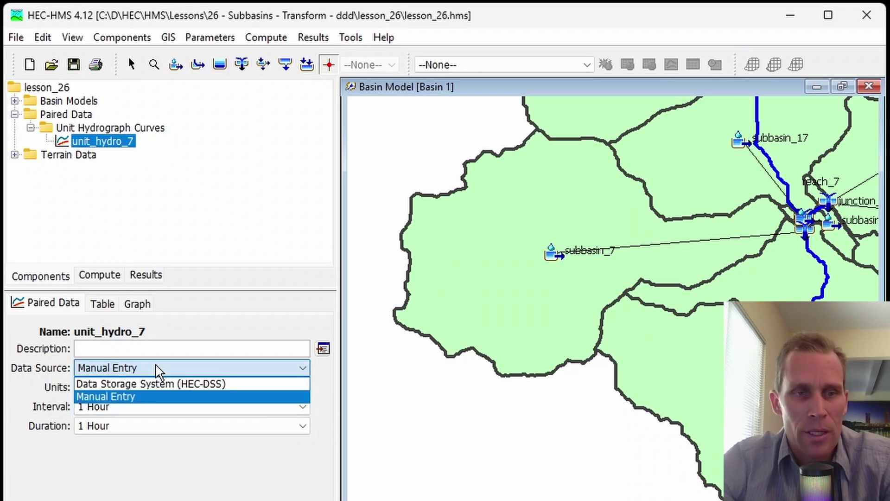
left_click(162, 369)
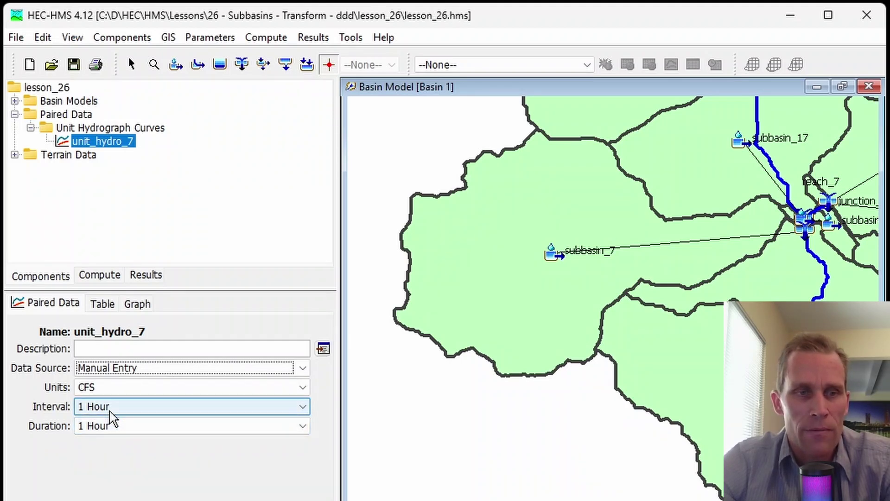
left_click(104, 305)
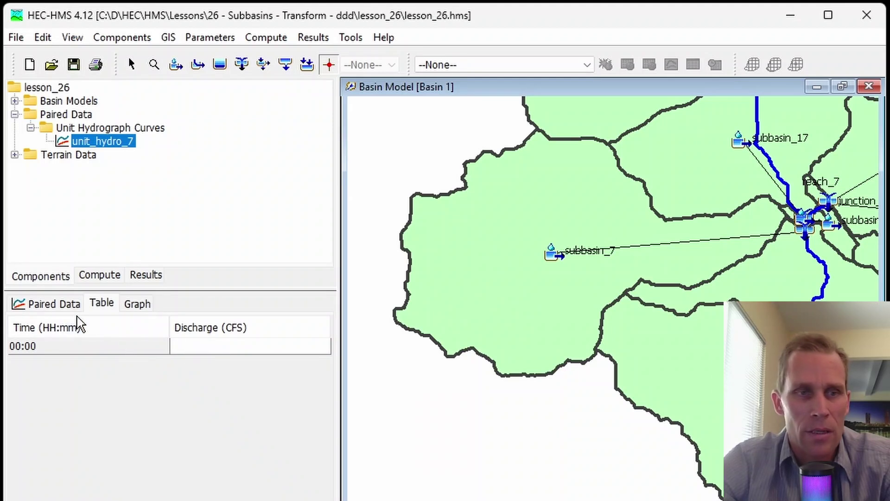
Set unit_hydro_7's time interval to 15 Minutes.
left_click(52, 305)
left_click(110, 332)
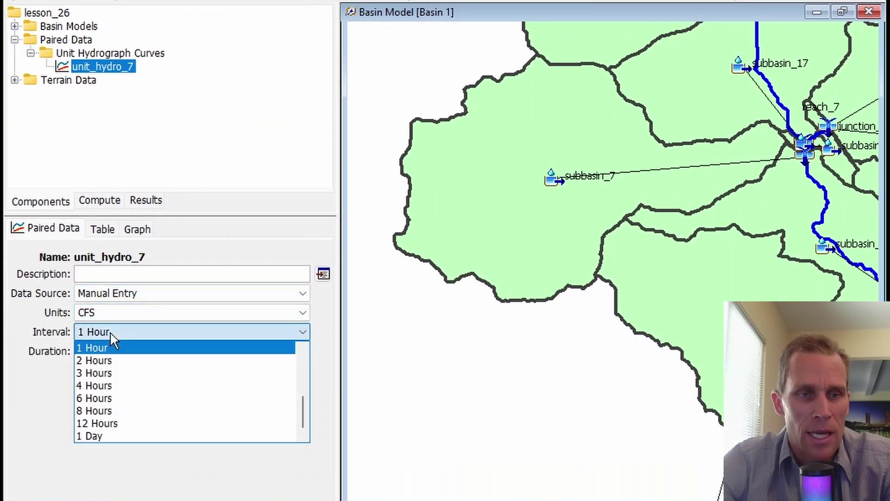
scroll(133, 371, "up", 4)
scroll(134, 365, "down", 4)
scroll(132, 418, "up", 4)
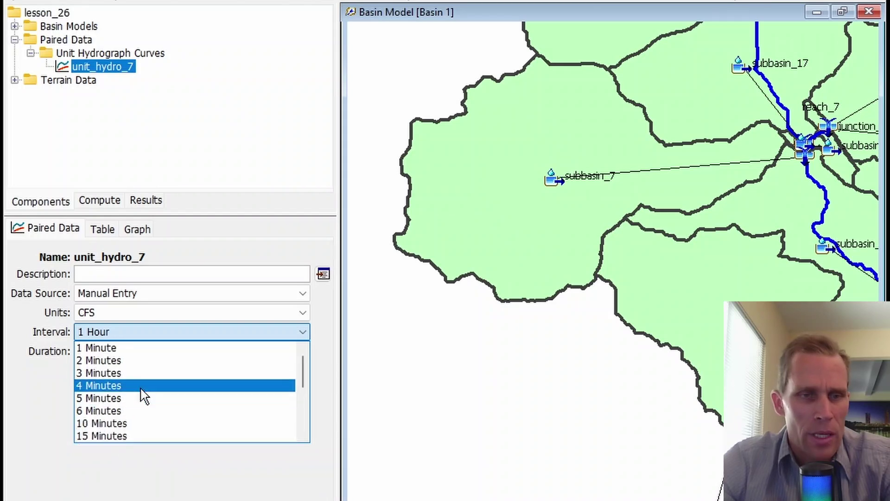
scroll(139, 394, "down", 1)
left_click(122, 401)
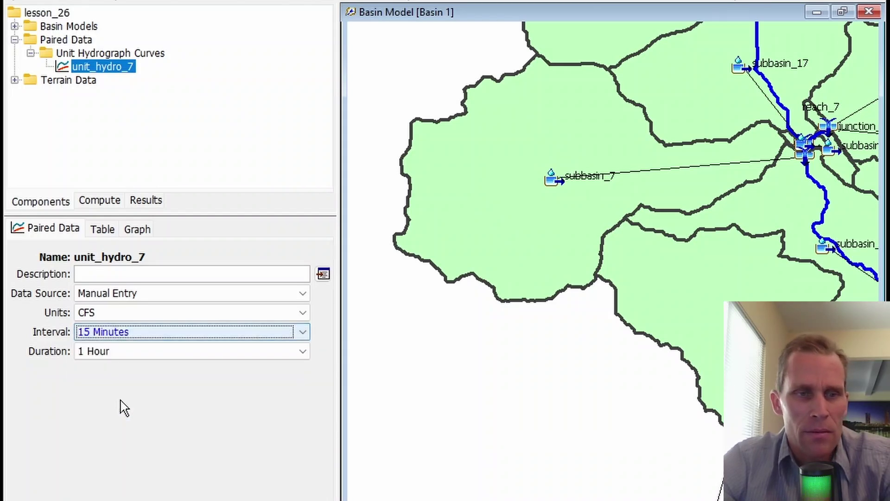
Set unit_hydro_7's duration to 3 Hours.
left_click(120, 350)
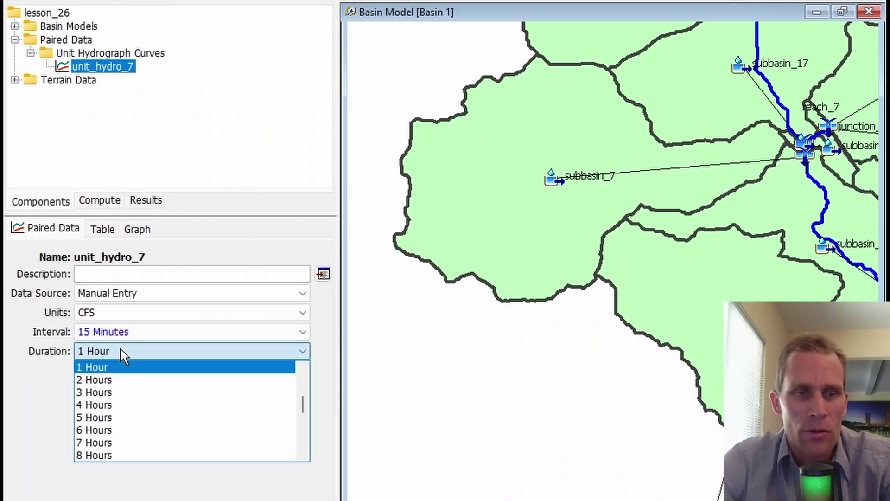
left_click(116, 393)
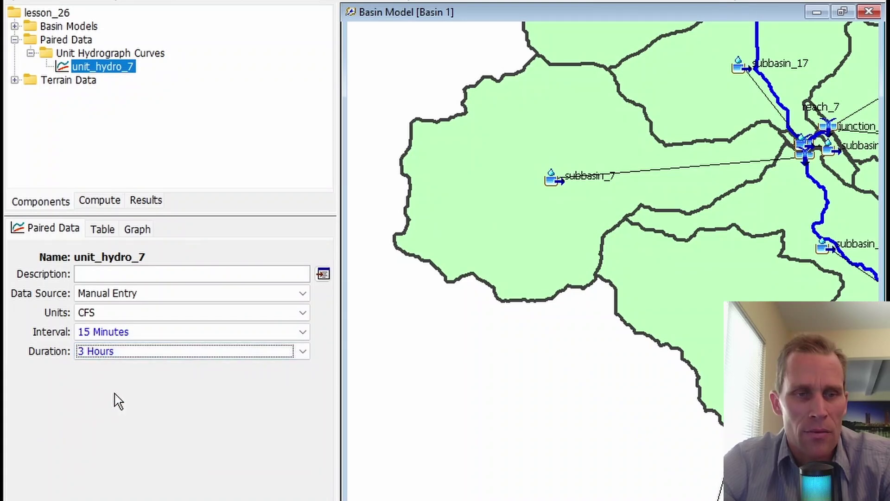
left_click(127, 353)
scroll(140, 381, "up", 4)
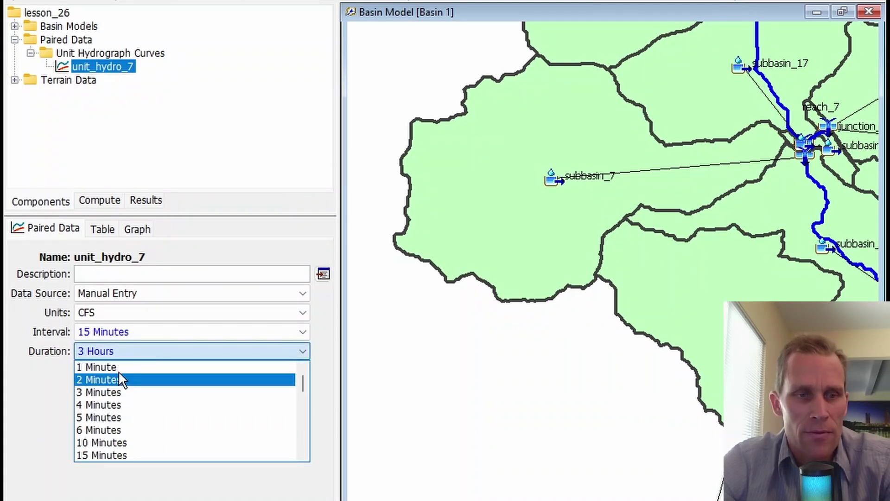
scroll(121, 373, "down", 9)
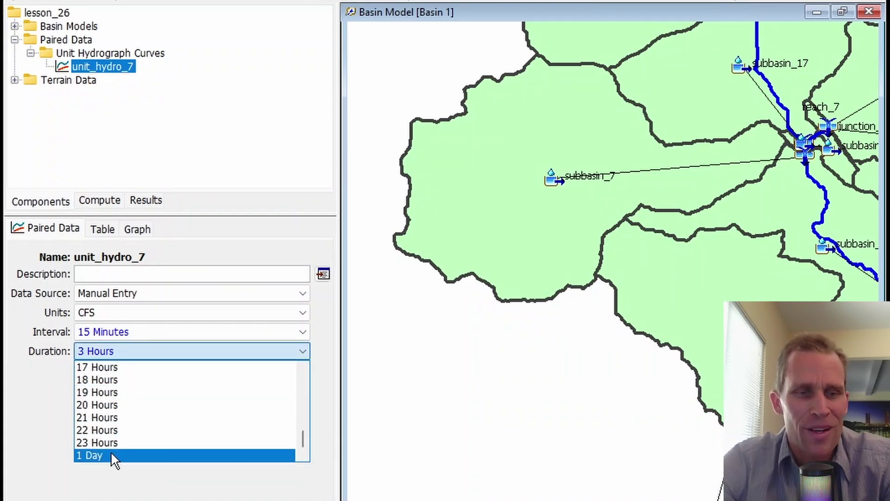
scroll(145, 436, "up", 2)
scroll(145, 436, "up", 4)
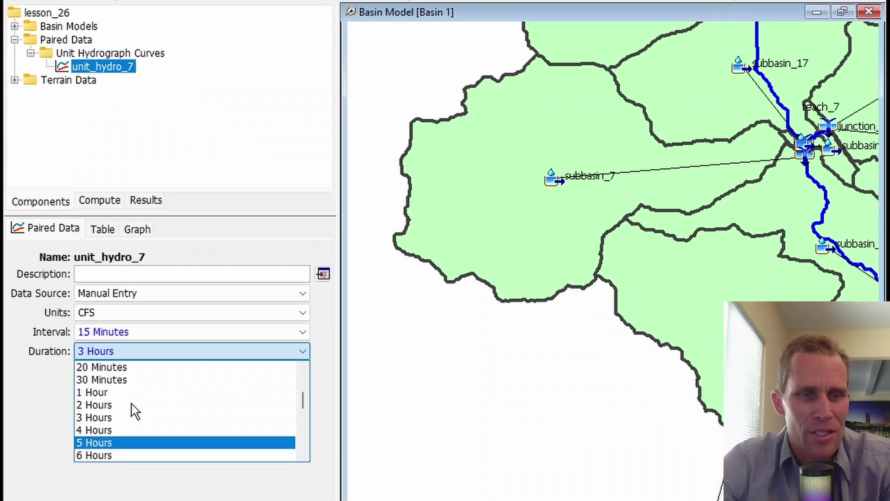
left_click(114, 422)
Keep CFS as the units and select the 00:00 row in the discharge table.
left_click(102, 313)
left_click(103, 313)
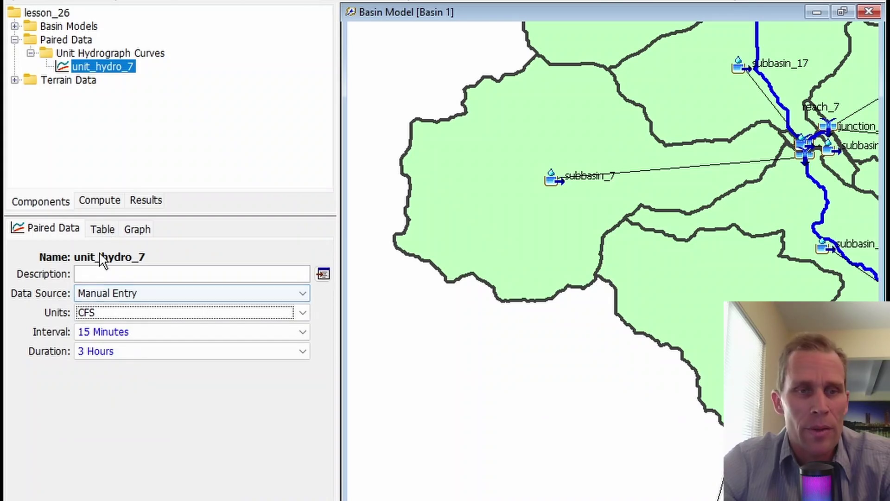
left_click(102, 229)
left_click(93, 271)
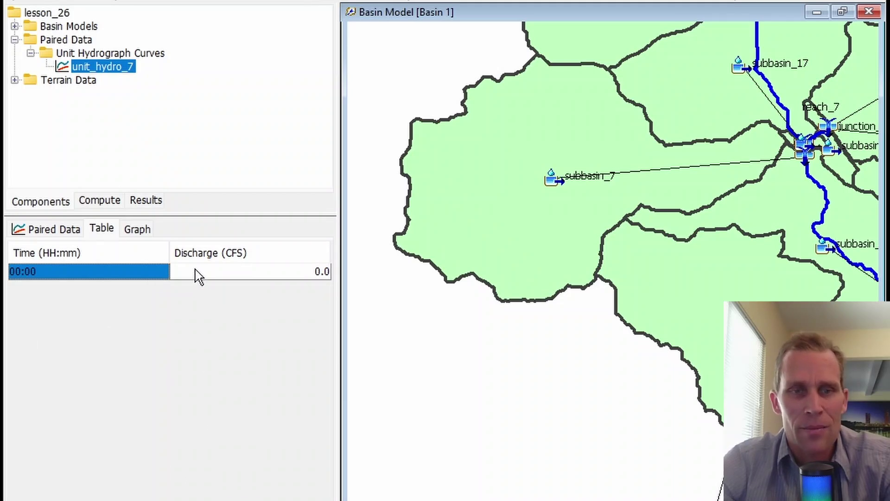
Preview the graph, then switch unit_hydro_7's data source to Data Storage System (HEC-DSS).
left_click(139, 229)
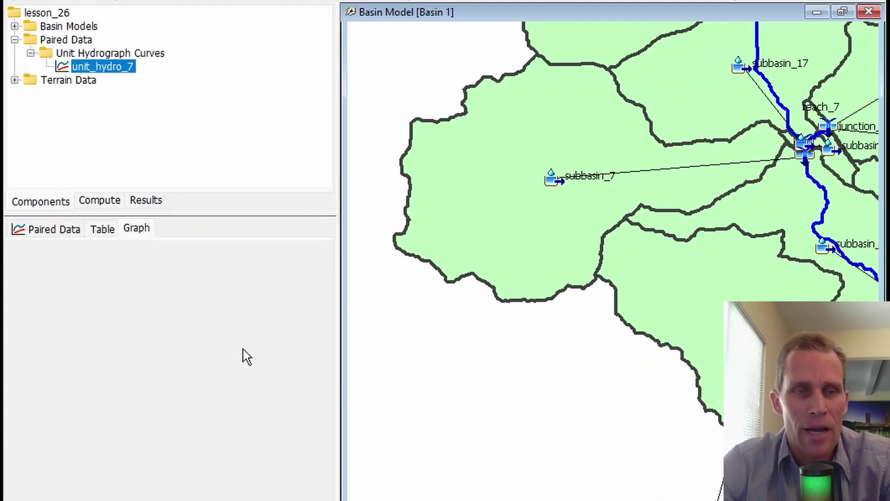
left_click(53, 229)
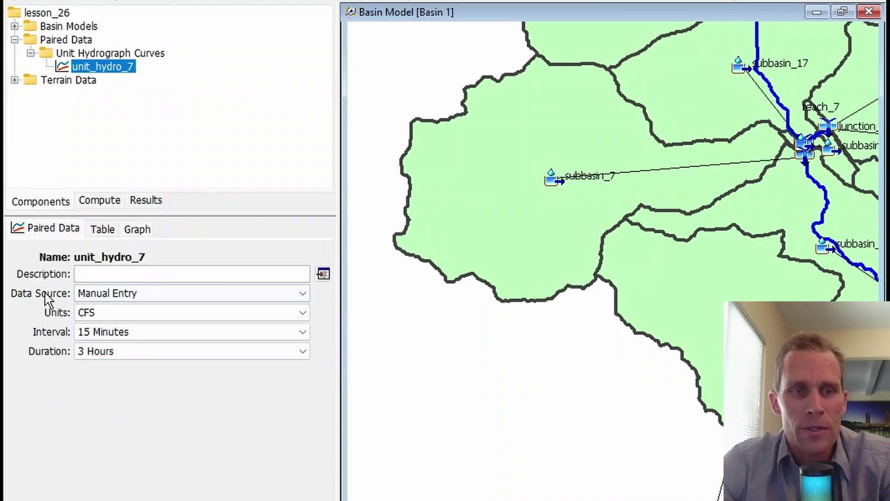
left_click(88, 294)
left_click(141, 307)
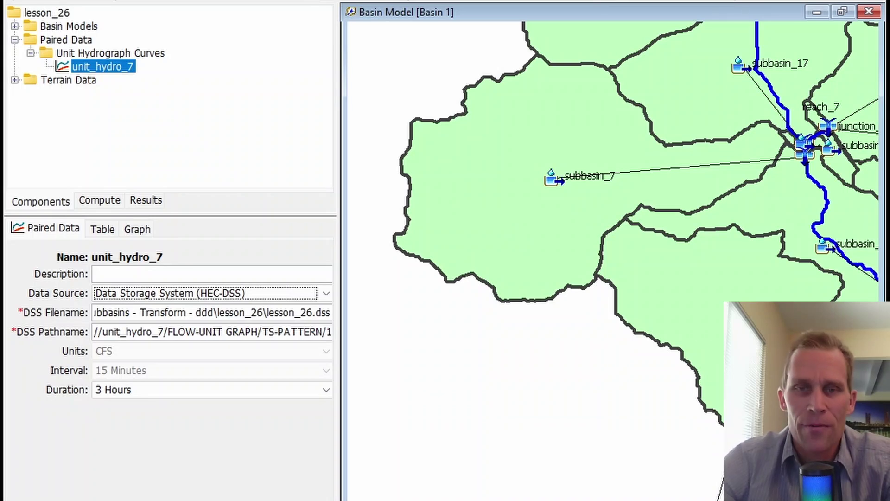
Select subbasin_7 on the map and assign unit_hydro_7 as its transform unit hydrograph.
left_click(469, 216)
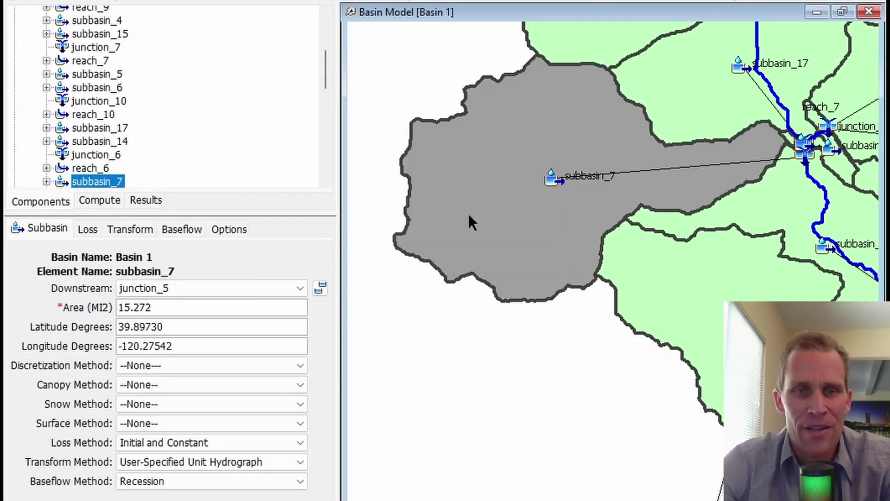
left_click(117, 230)
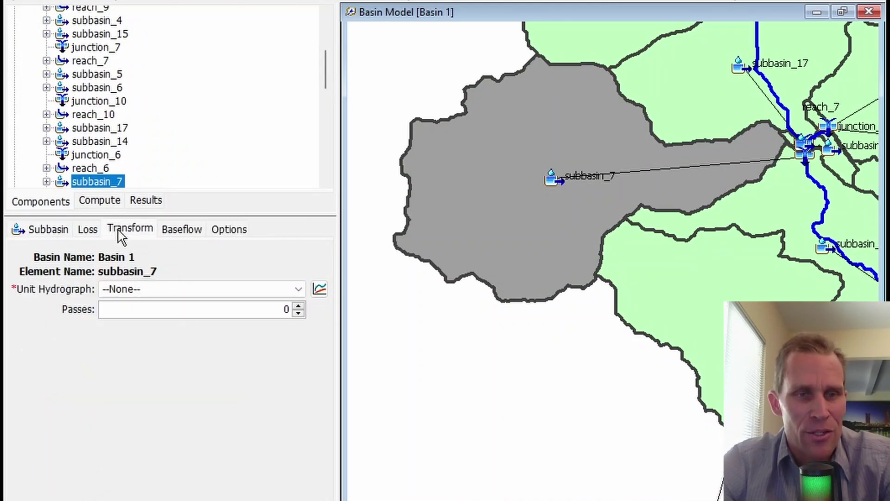
left_click(141, 289)
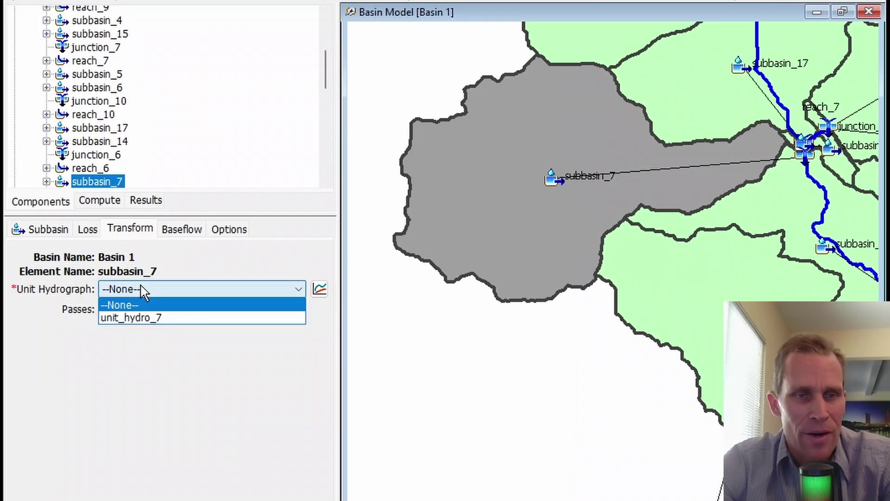
left_click(141, 318)
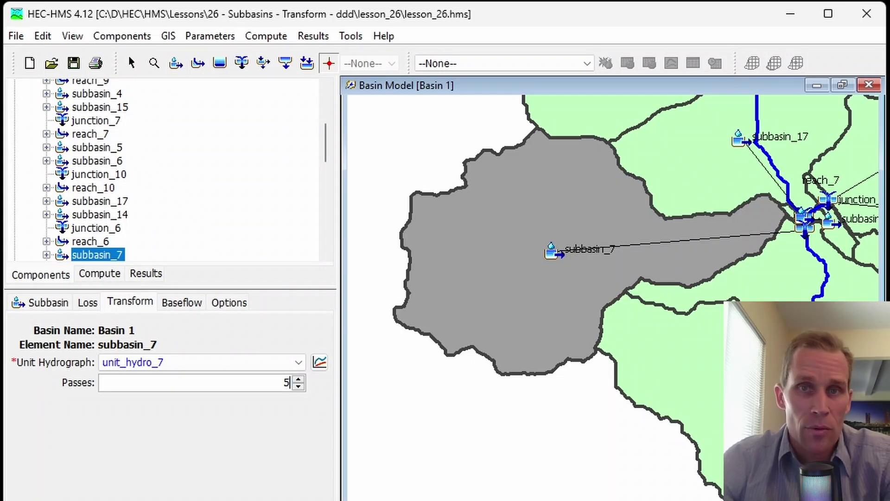
double_click(285, 383)
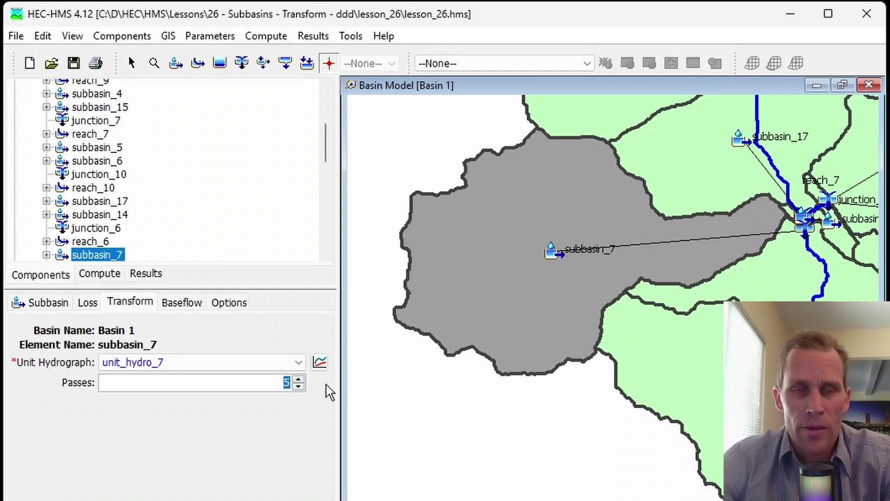